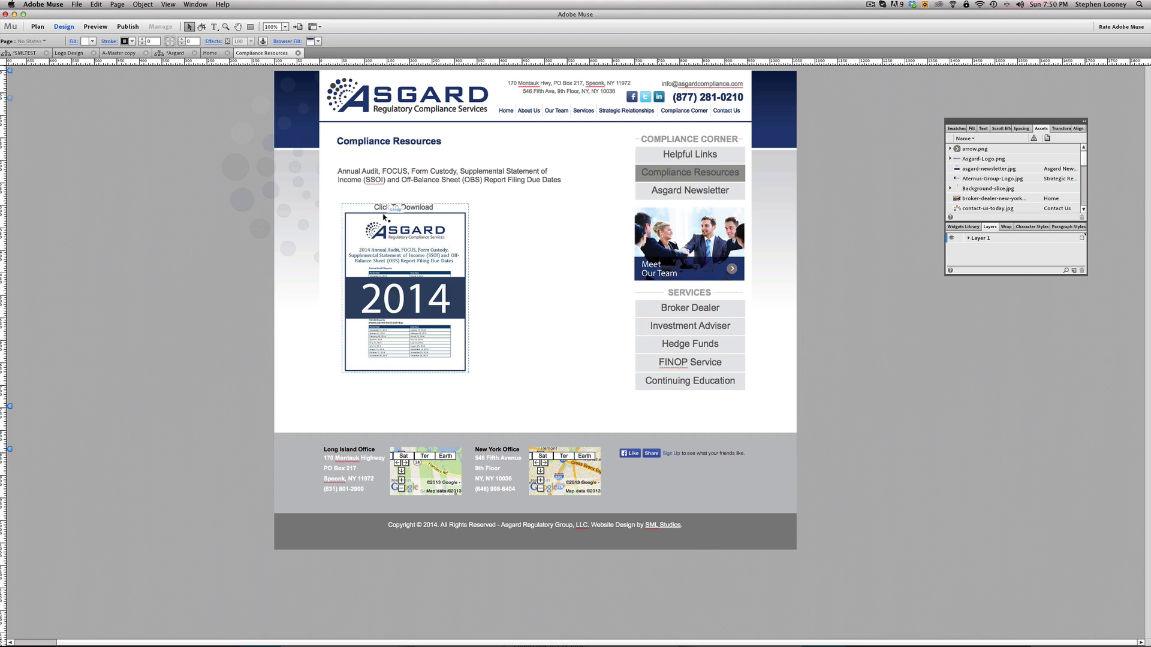
Select the 2014 download image frame, show its hyperlink options and toggle the new-tab setting
left_click(420, 255)
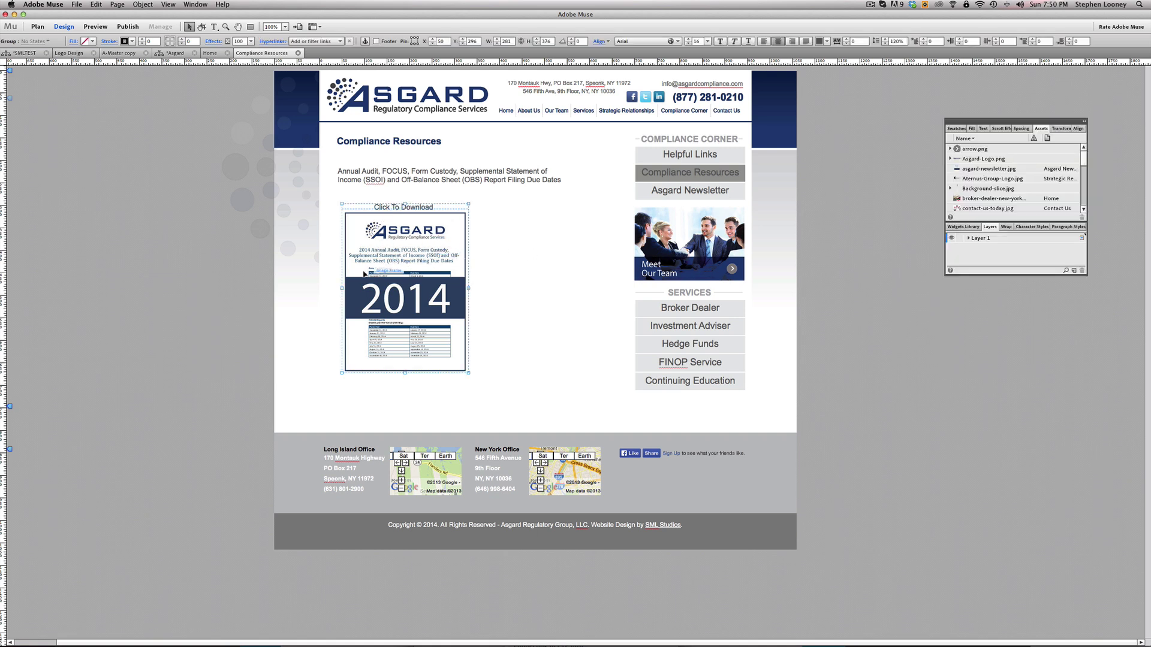
left_click(517, 257)
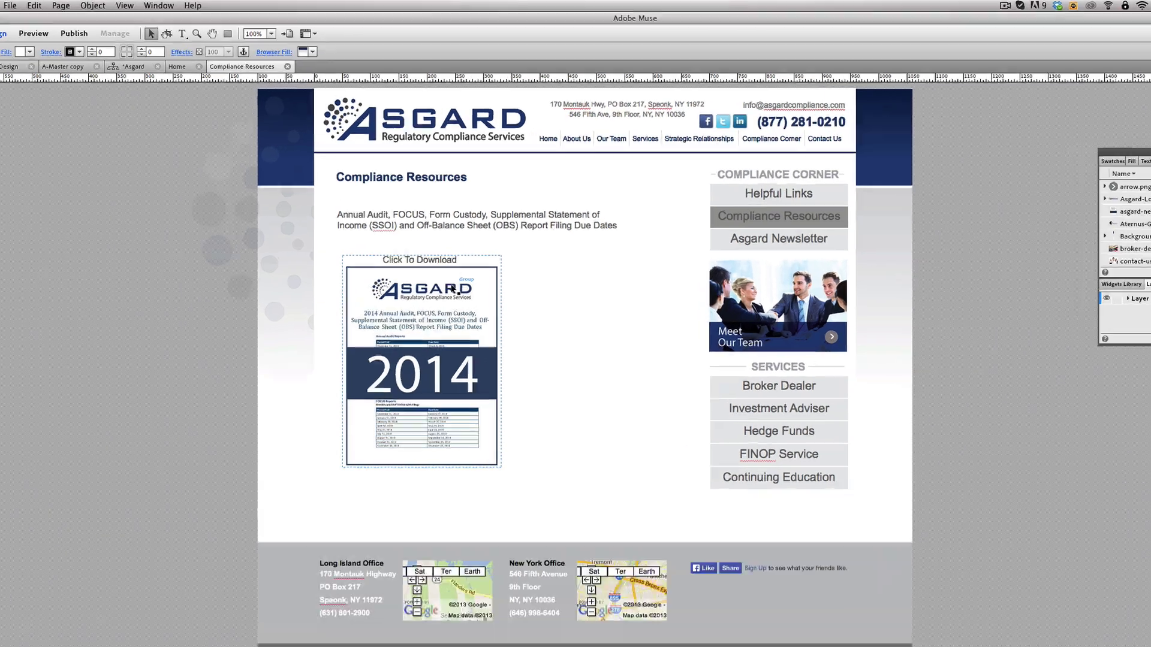
left_click(454, 289)
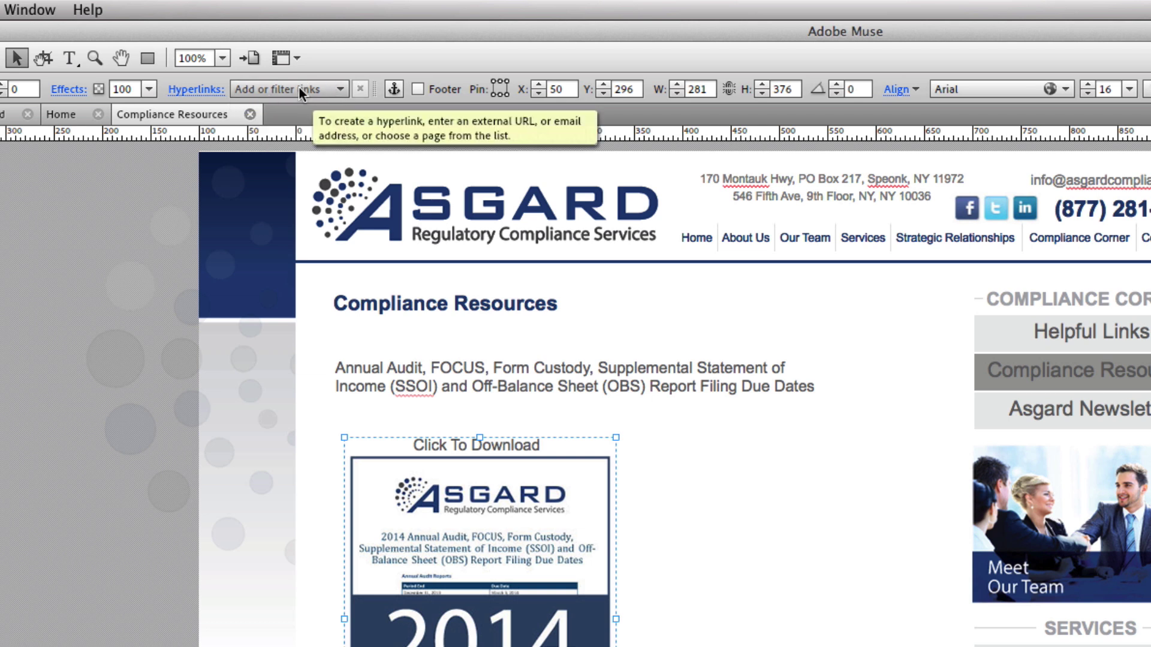
left_click(187, 90)
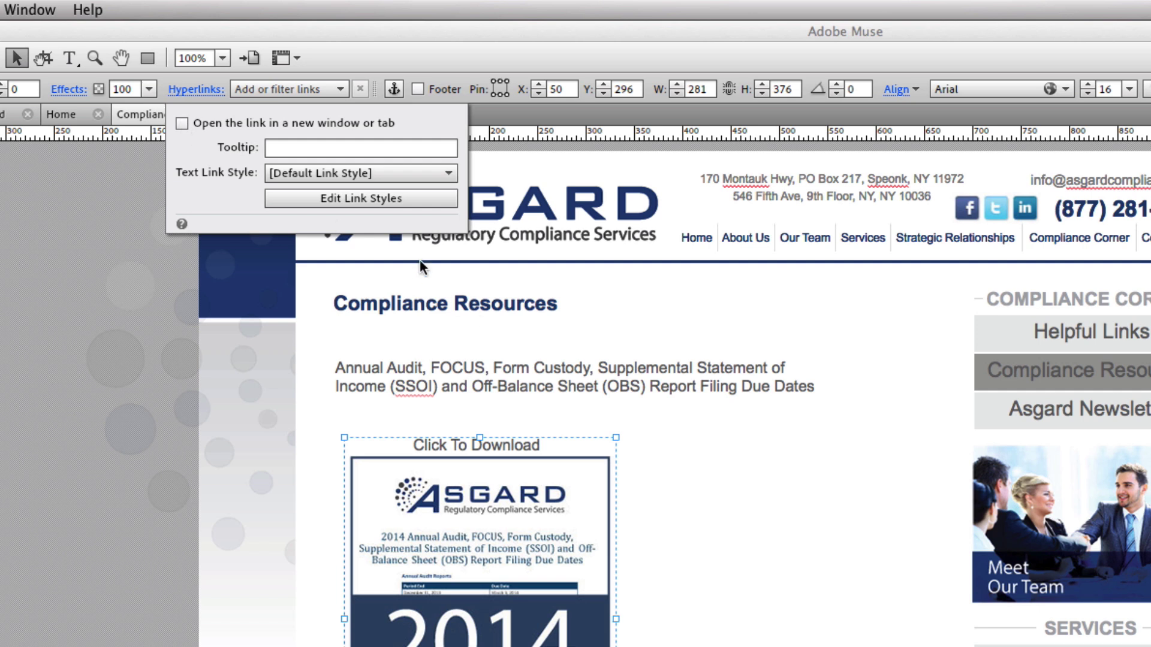
left_click(183, 124)
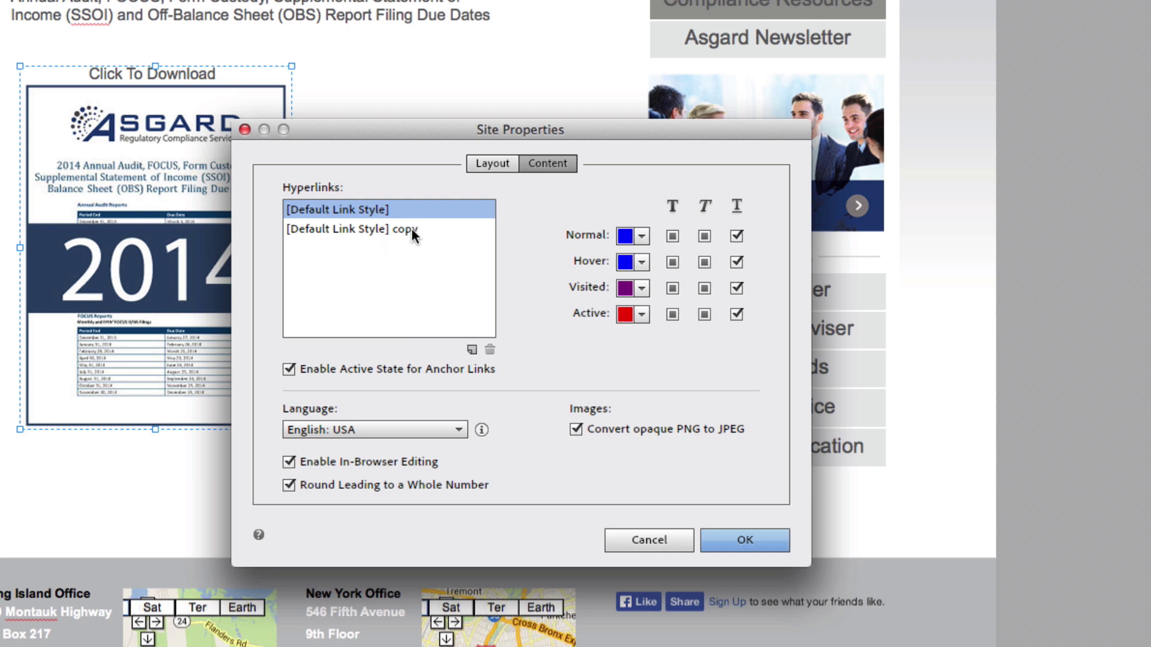
Give the Default Link Style green normal and red hover colours, then add another style copy
left_click(642, 236)
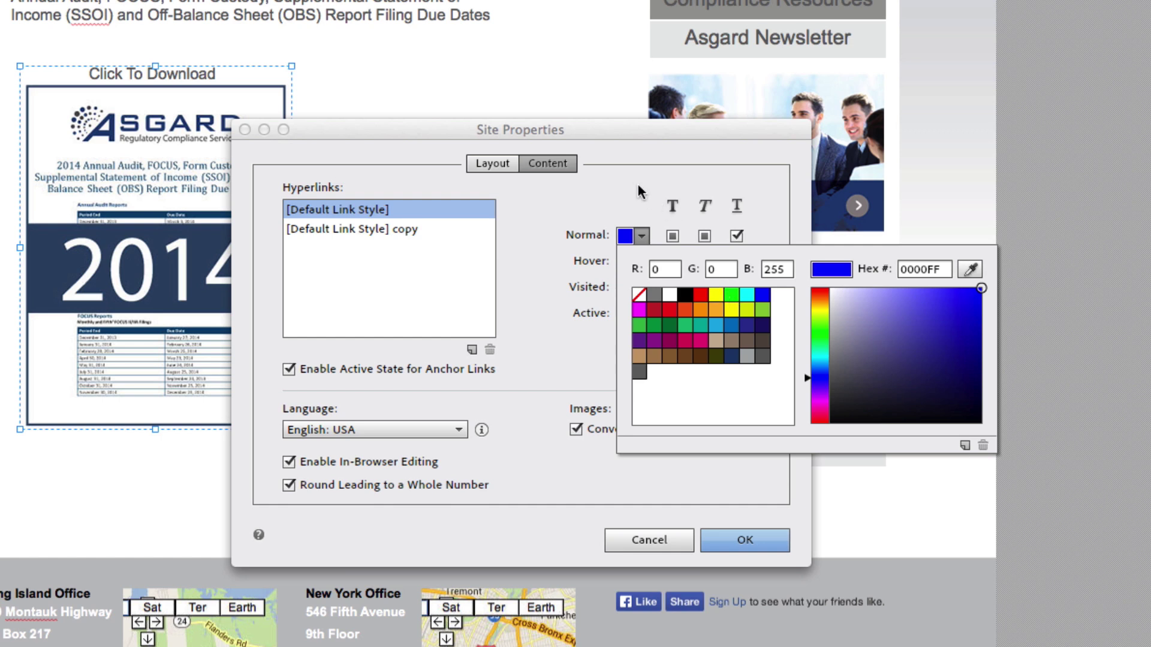
left_click(730, 295)
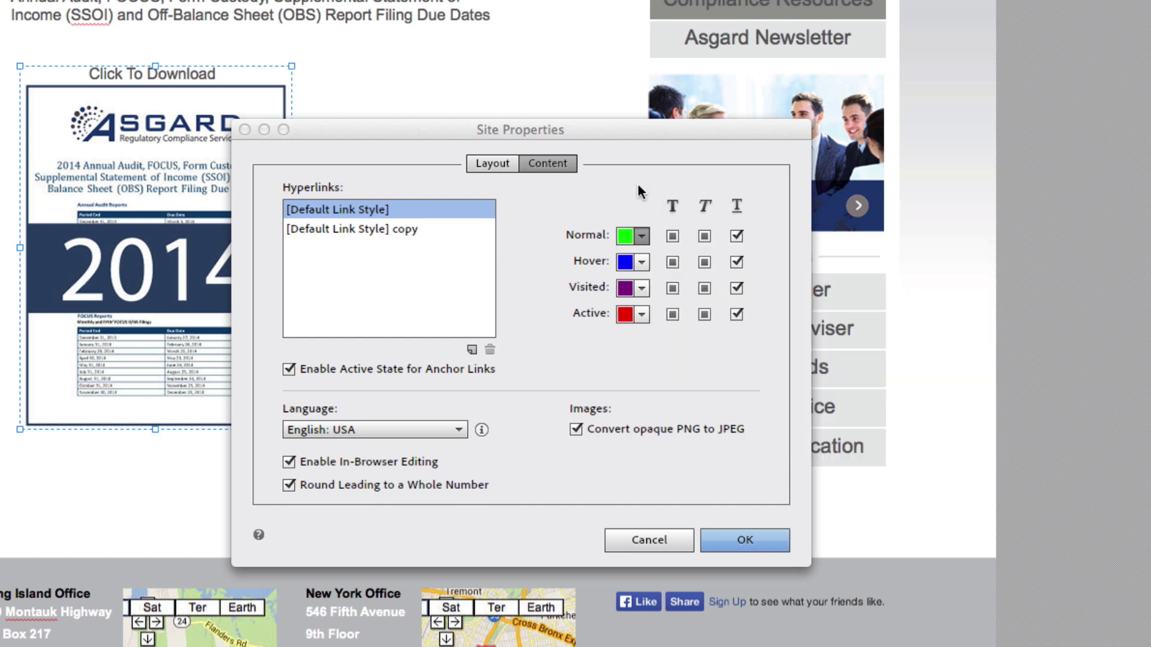
left_click(640, 263)
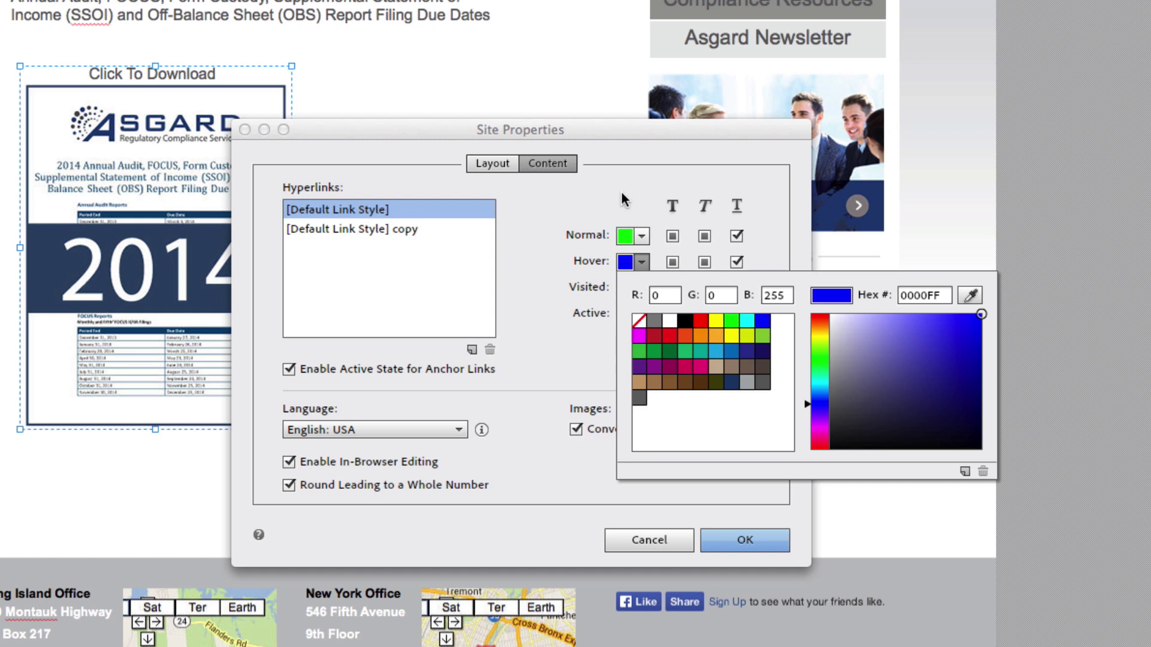
left_click(700, 322)
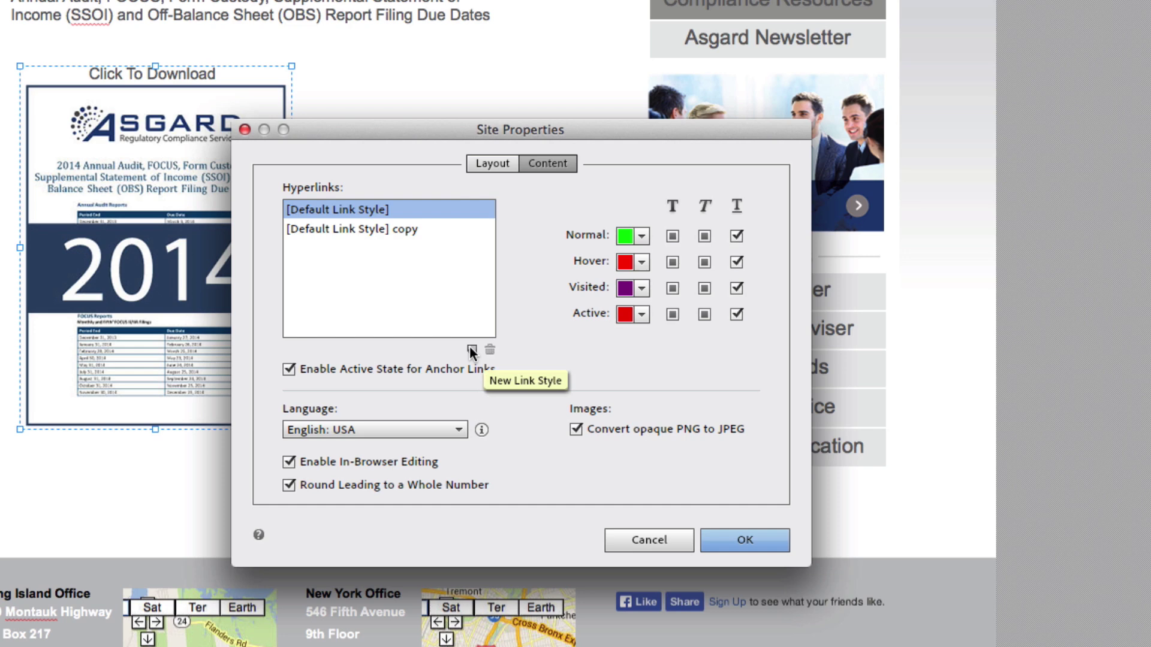
left_click(471, 350)
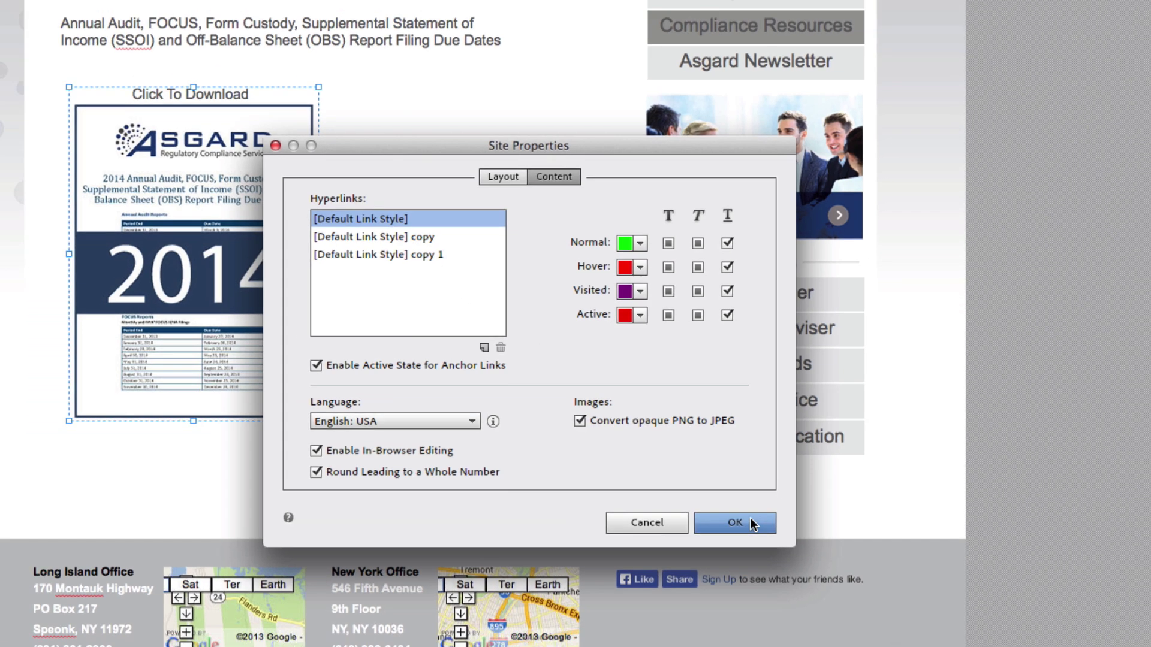
left_click(745, 540)
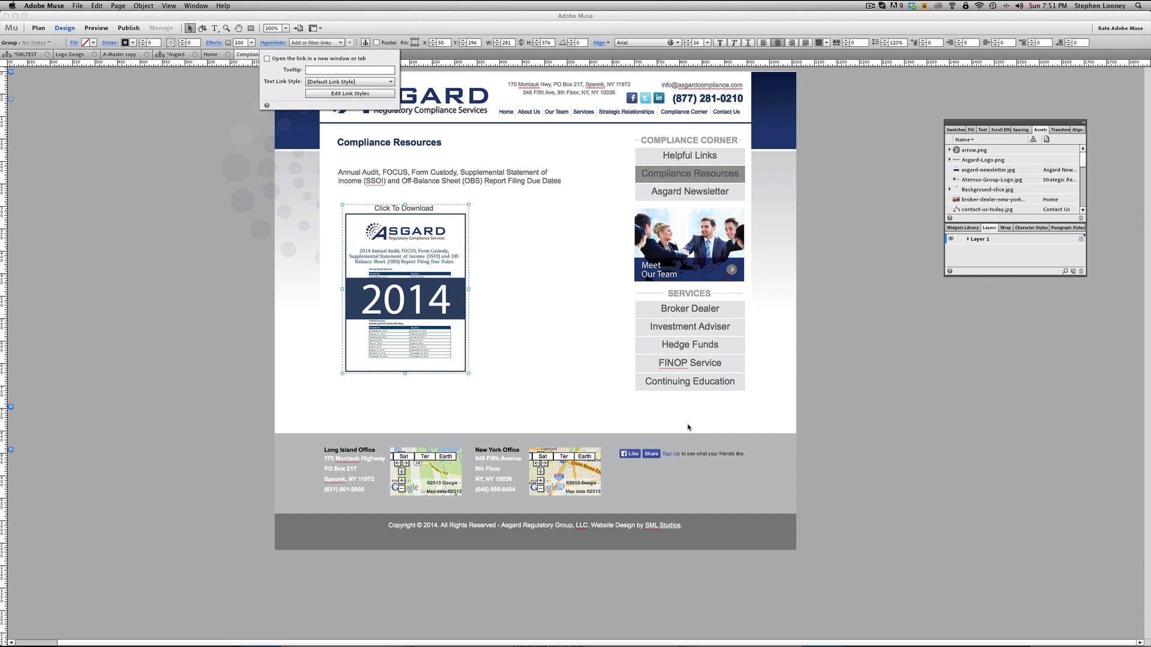
Select the whole 2014 download thumbnail group
left_click(885, 153)
left_click(411, 255)
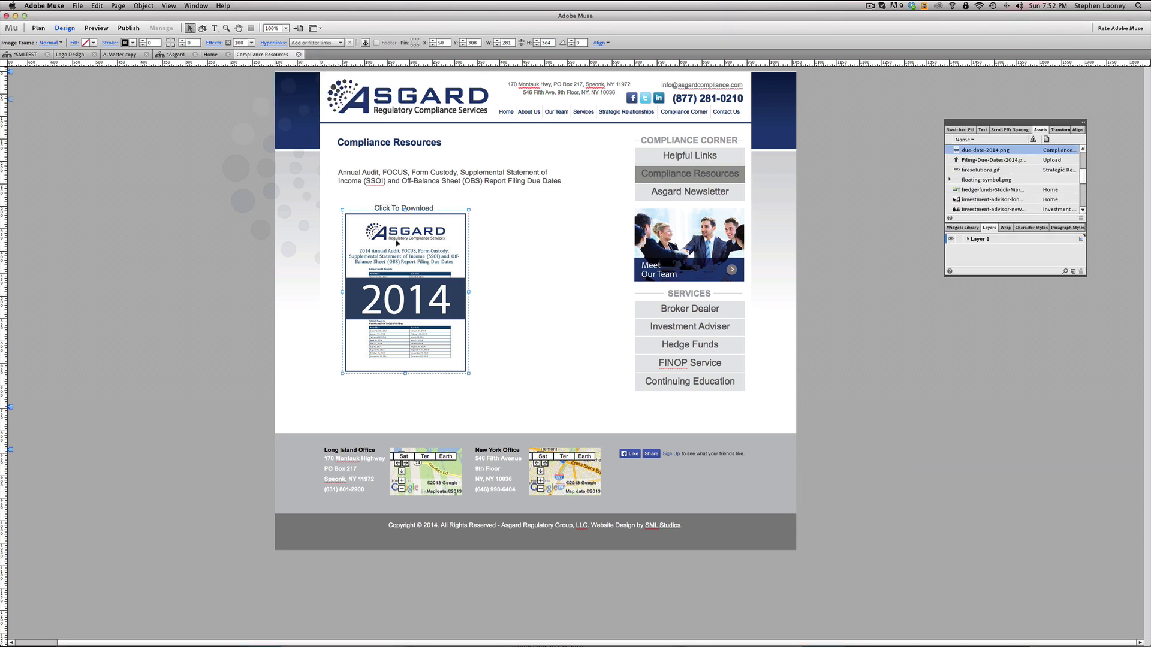
left_click(356, 223)
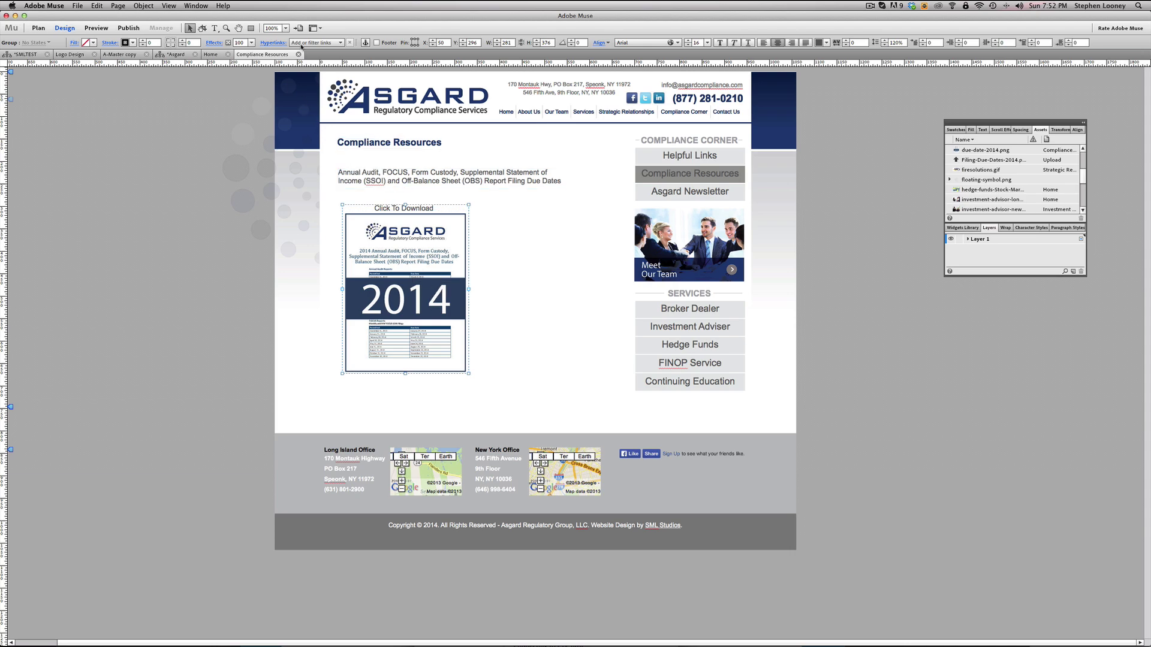
Link the thumbnail group to the file Filing-Due-Dates-2014.pdf
left_click(307, 44)
left_click(307, 44)
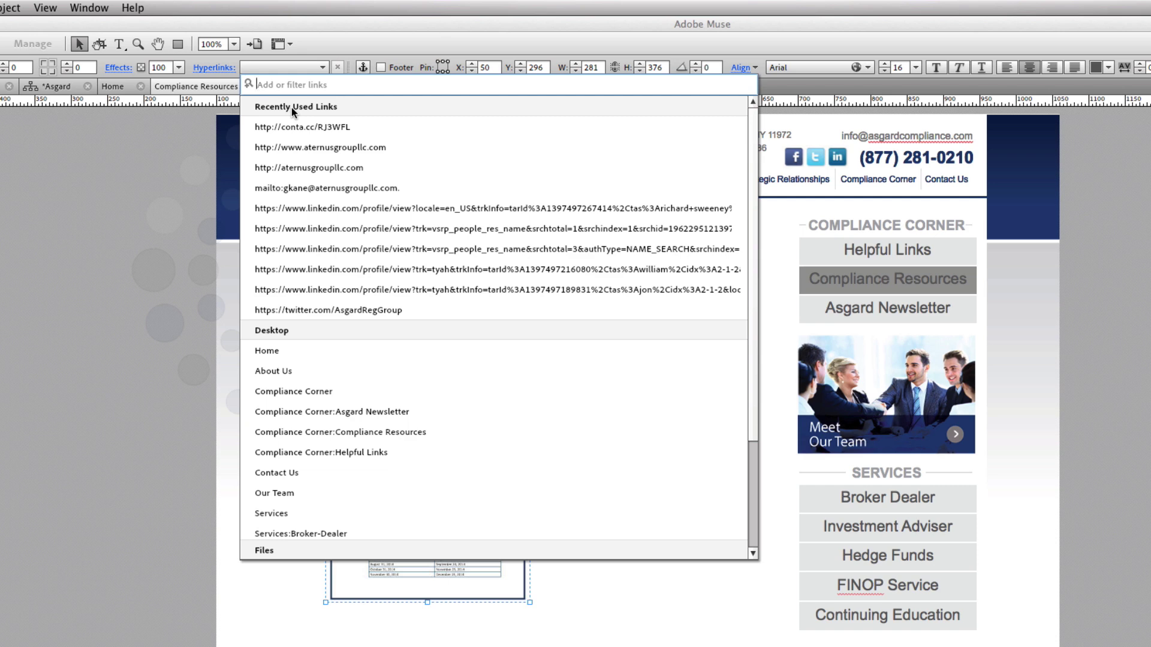
scroll(325, 203, "down", 3)
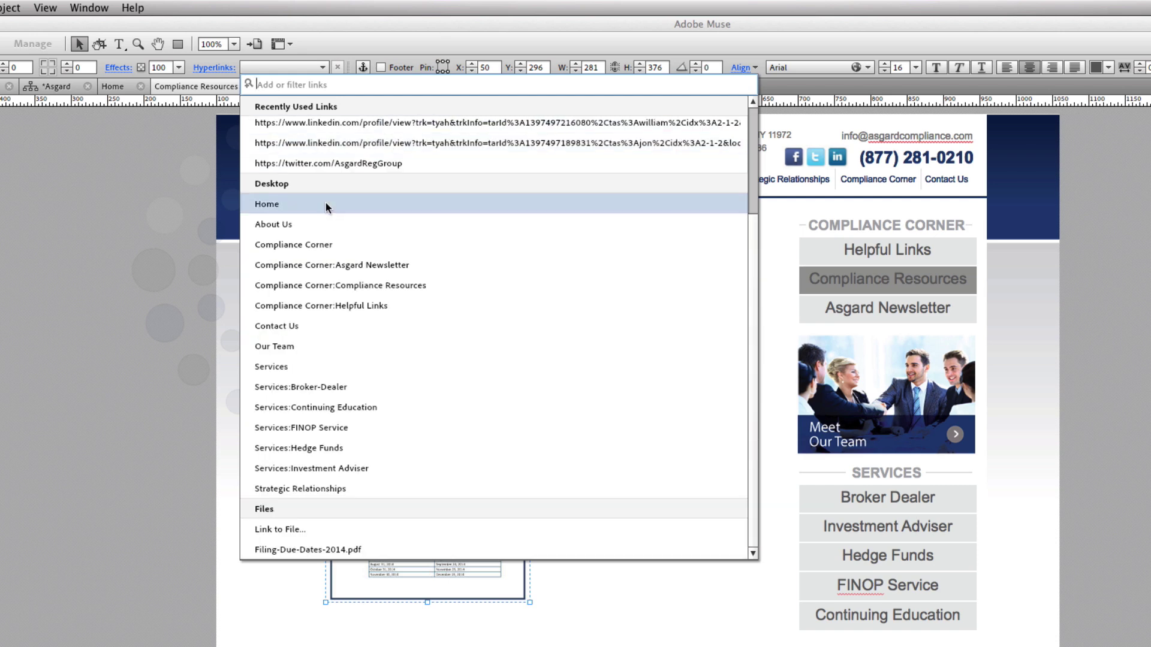
scroll(325, 203, "up", 3)
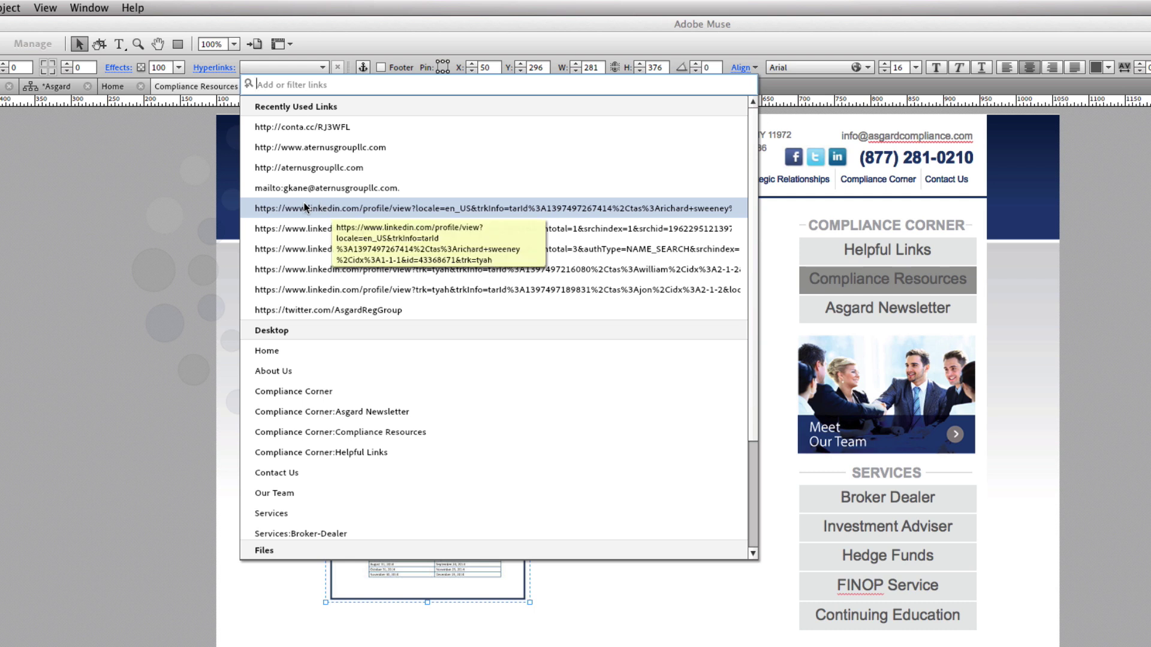
scroll(309, 204, "down", 1)
scroll(304, 206, "down", 3)
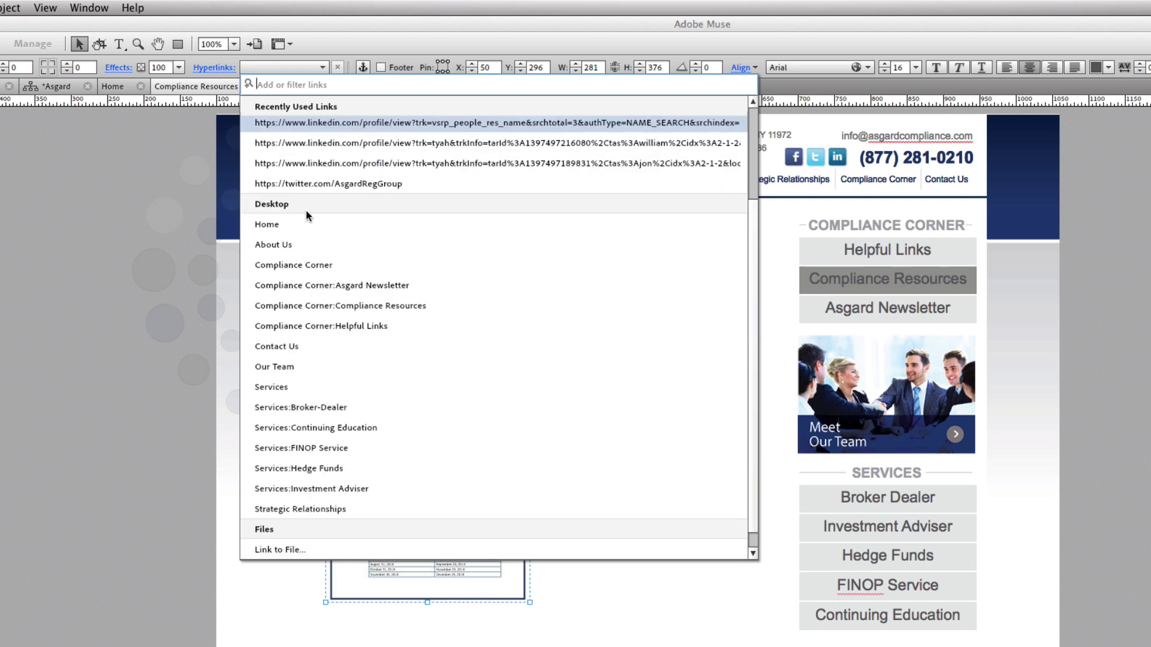
scroll(270, 432, "down", 1)
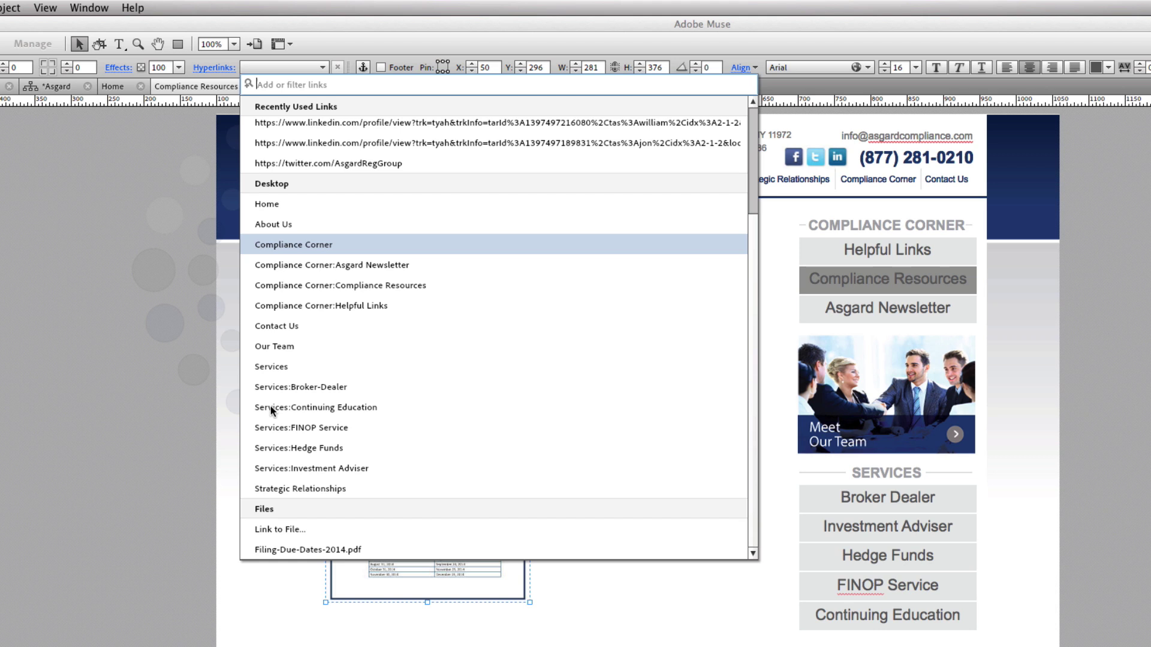
left_click(275, 529)
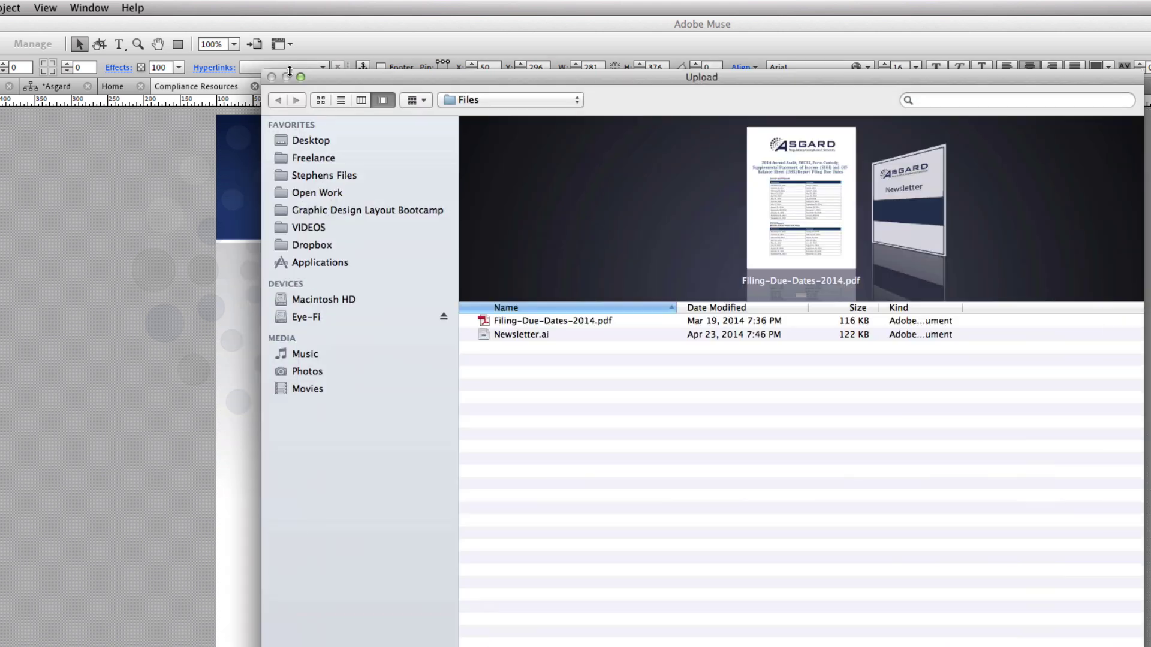
left_click(526, 323)
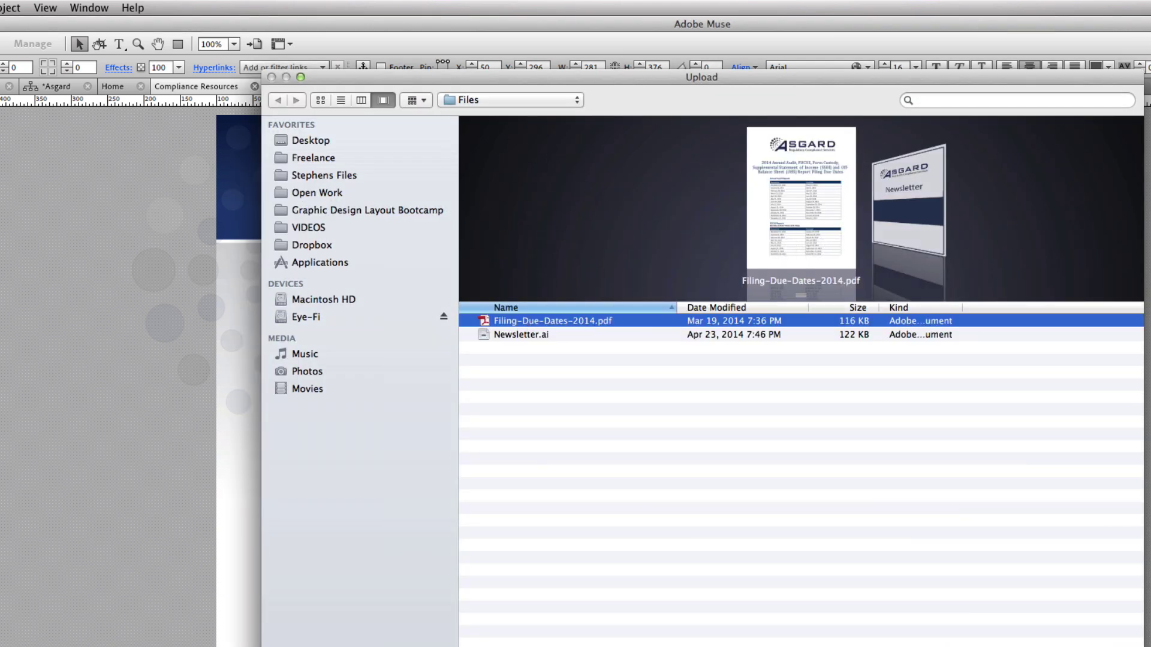
key("Return")
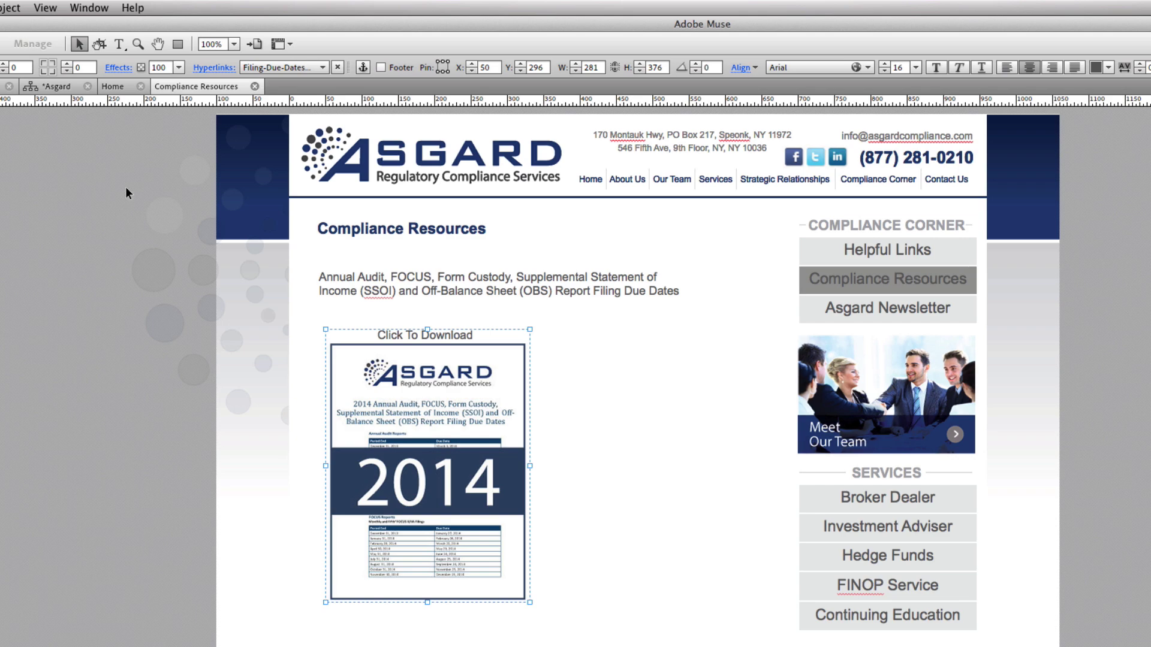
left_click(0, 7)
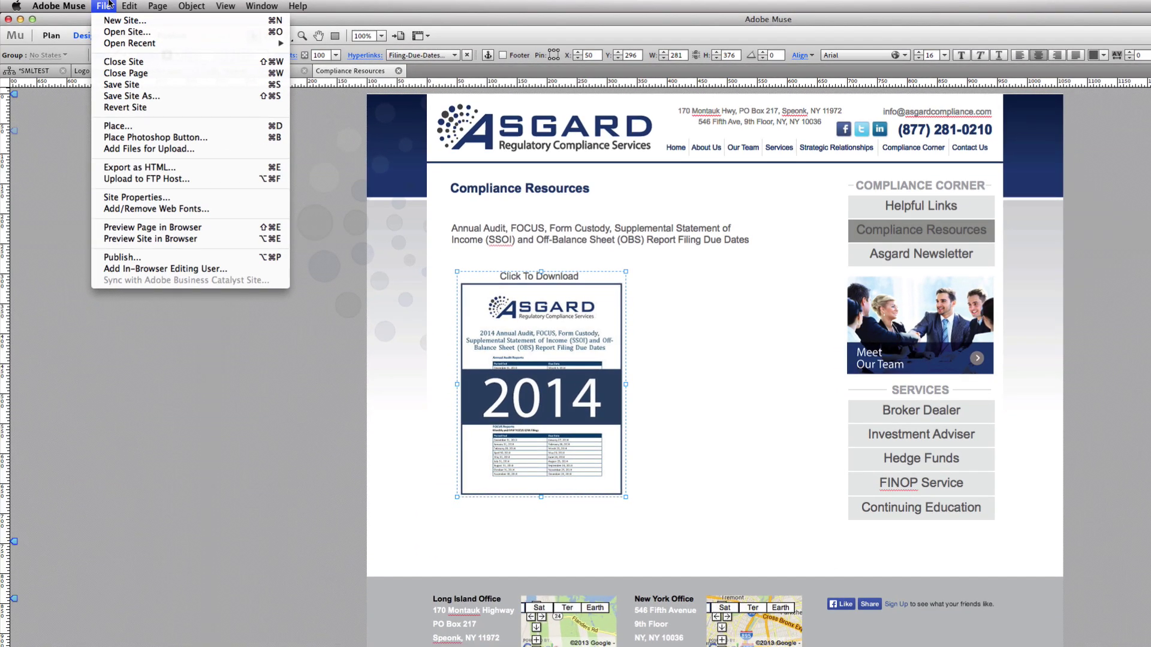
Select 'Off-Balance Sheet' in the Annual Audit description text and show its hyperlink options
left_click(106, 5)
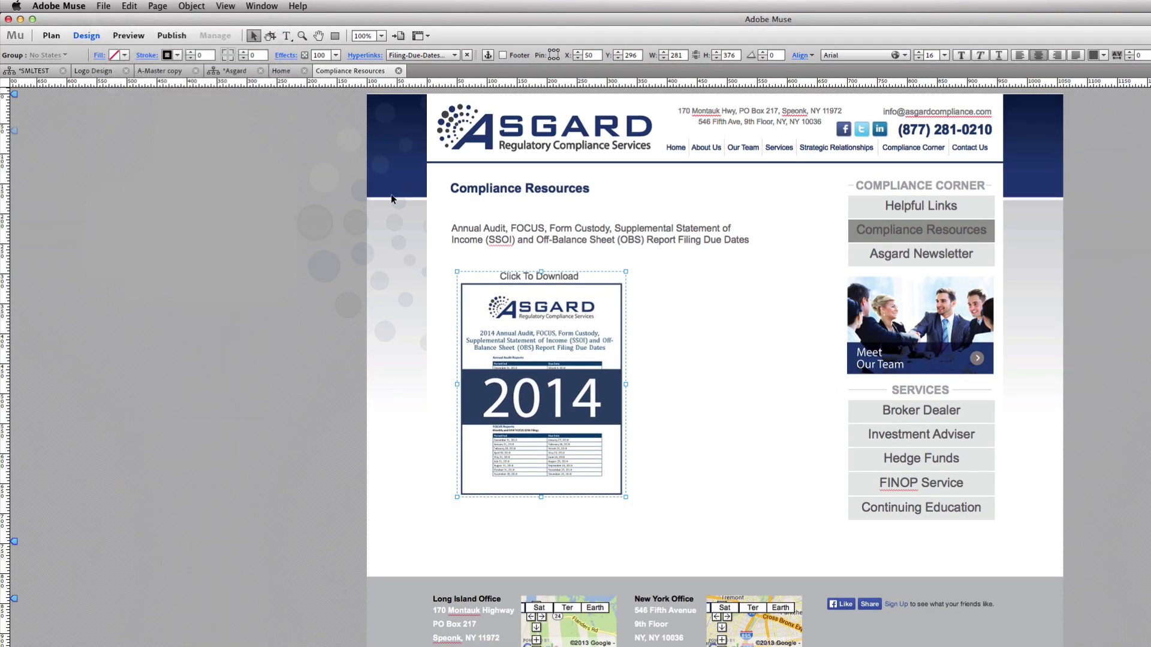
left_click(557, 241)
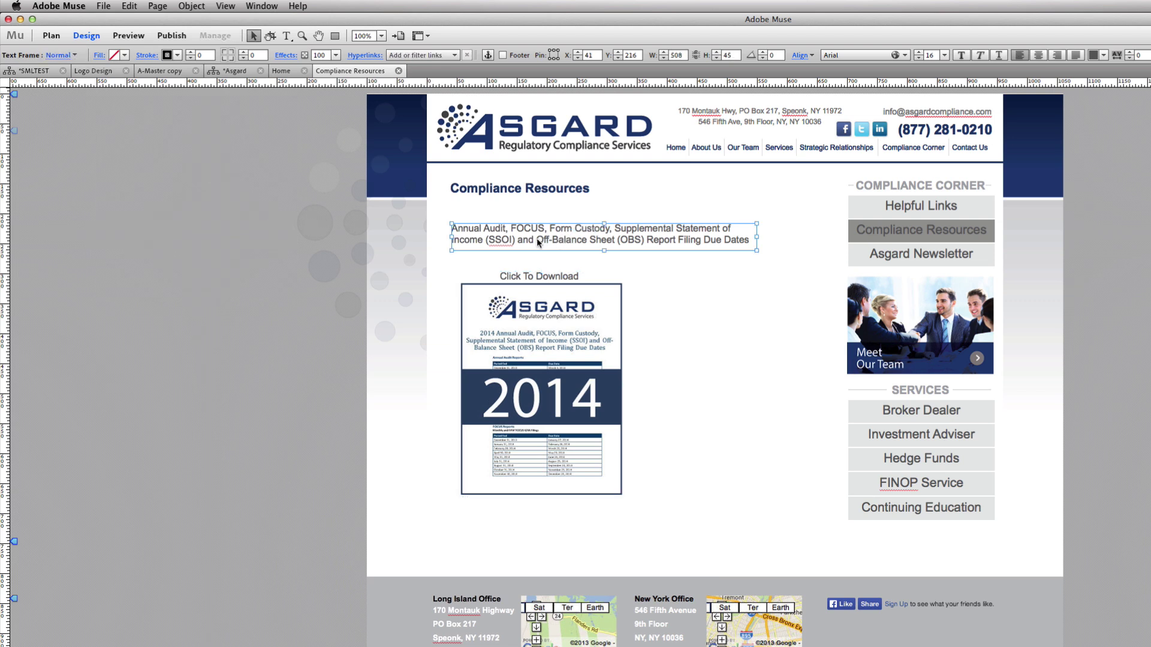
double_click(537, 242)
left_click_drag(536, 240, 619, 240)
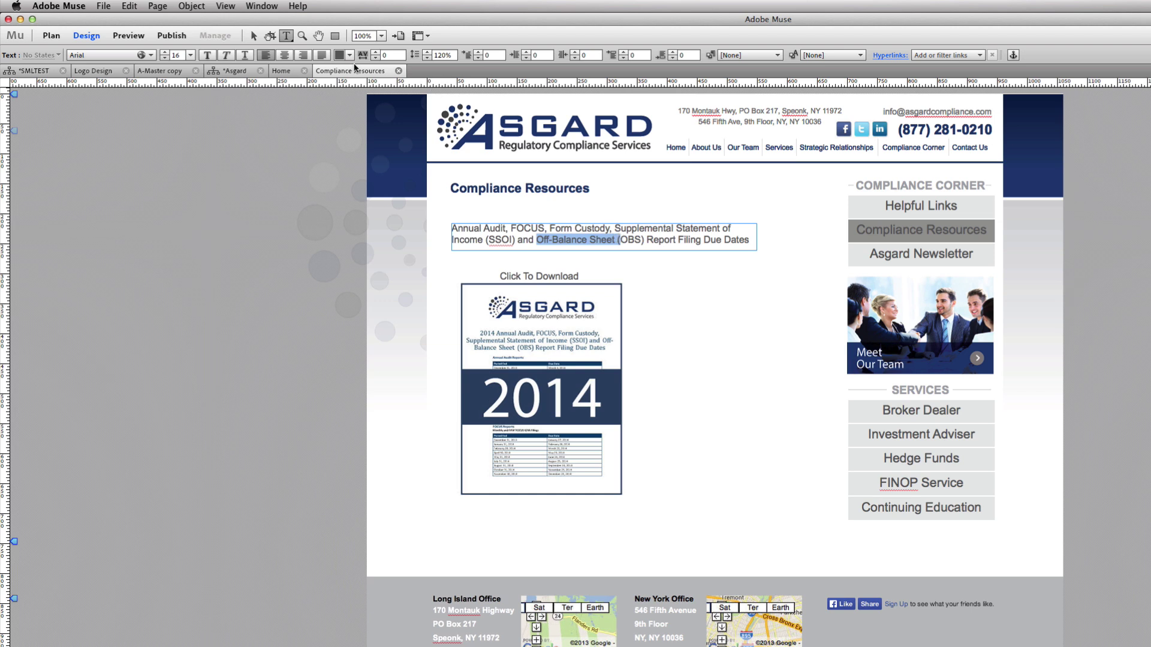
left_click(891, 57)
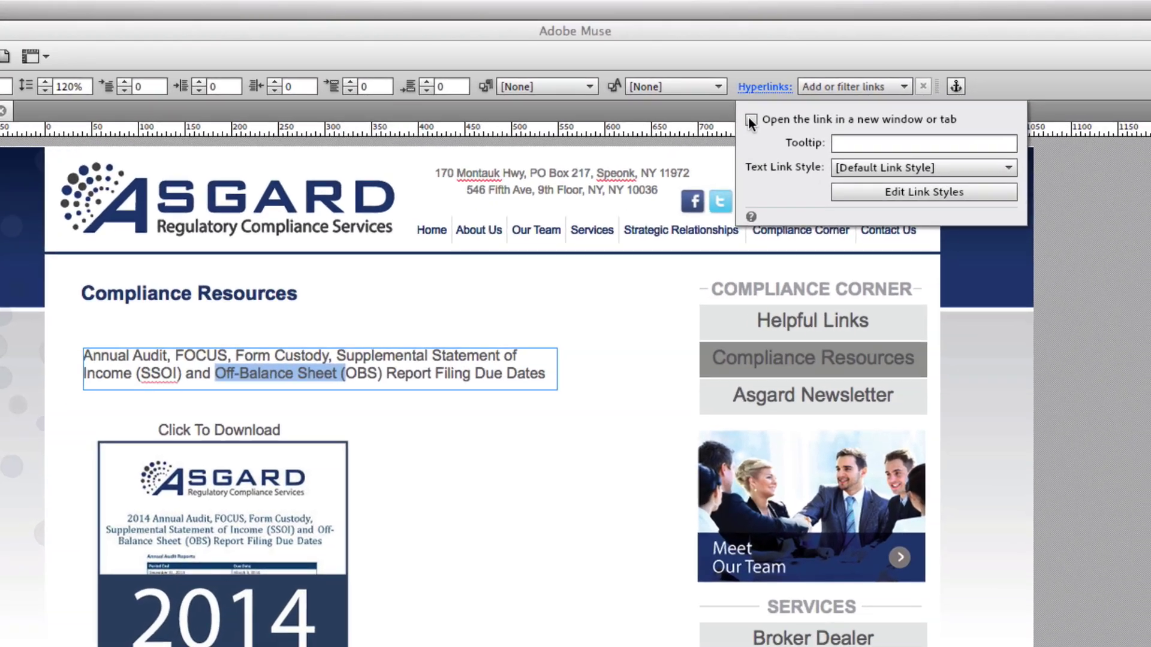
Make the link open in a new window or tab, with no tooltip and the default link style
left_click(751, 120)
left_click(893, 142)
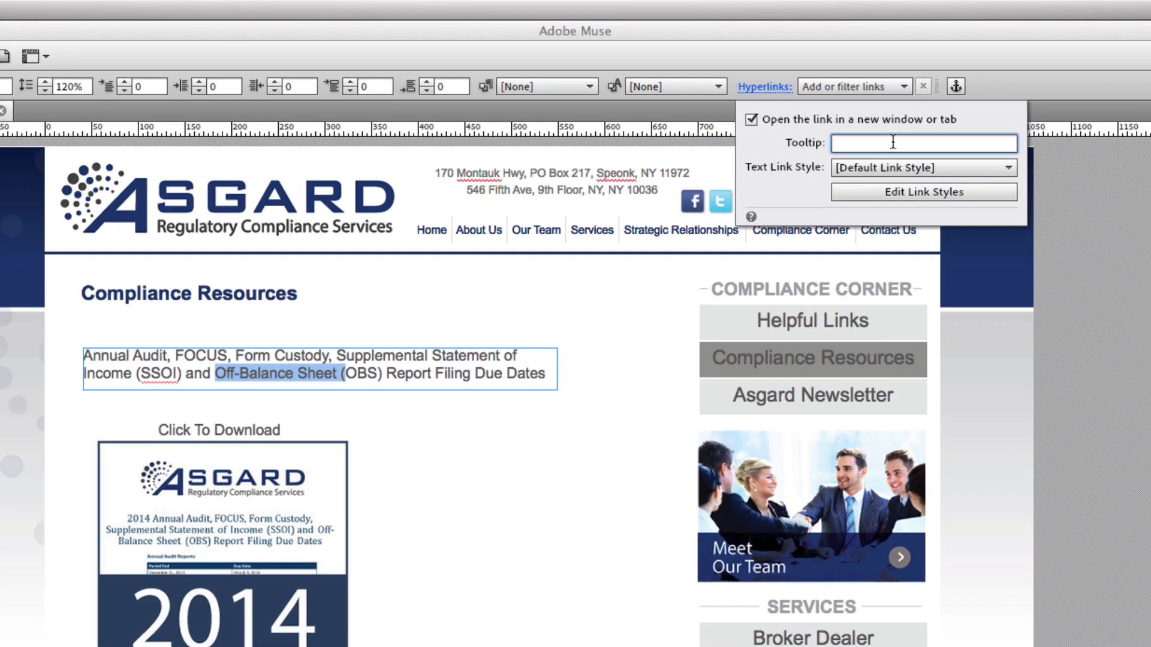
type("smlstudios.com")
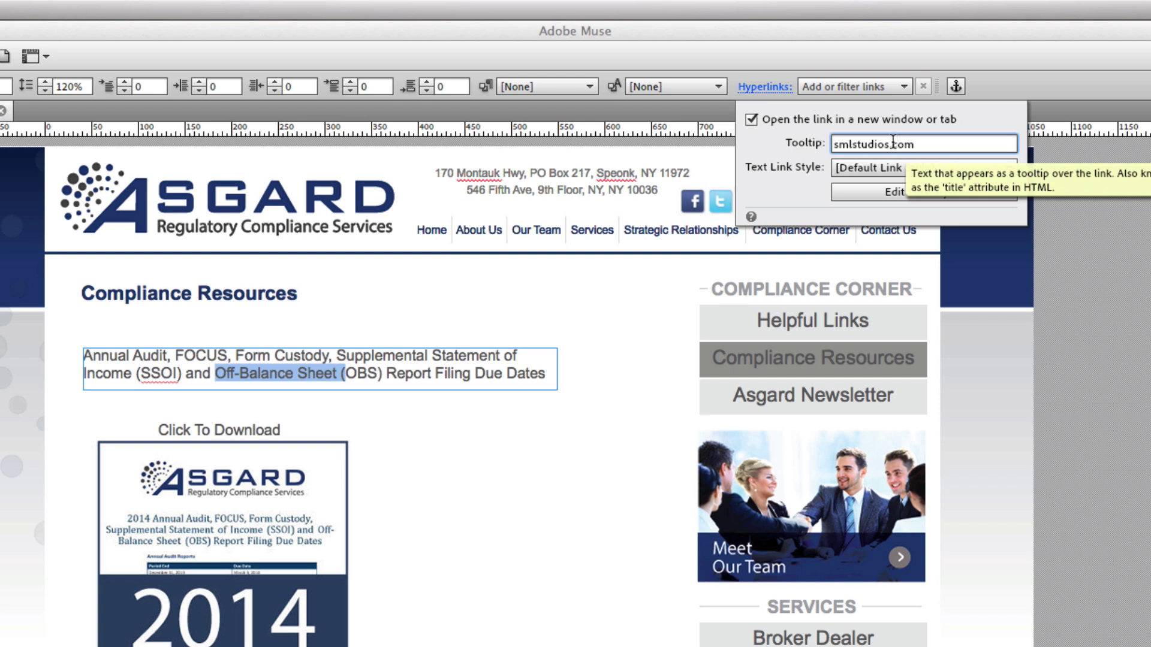
key("super+a")
key("BackSpace")
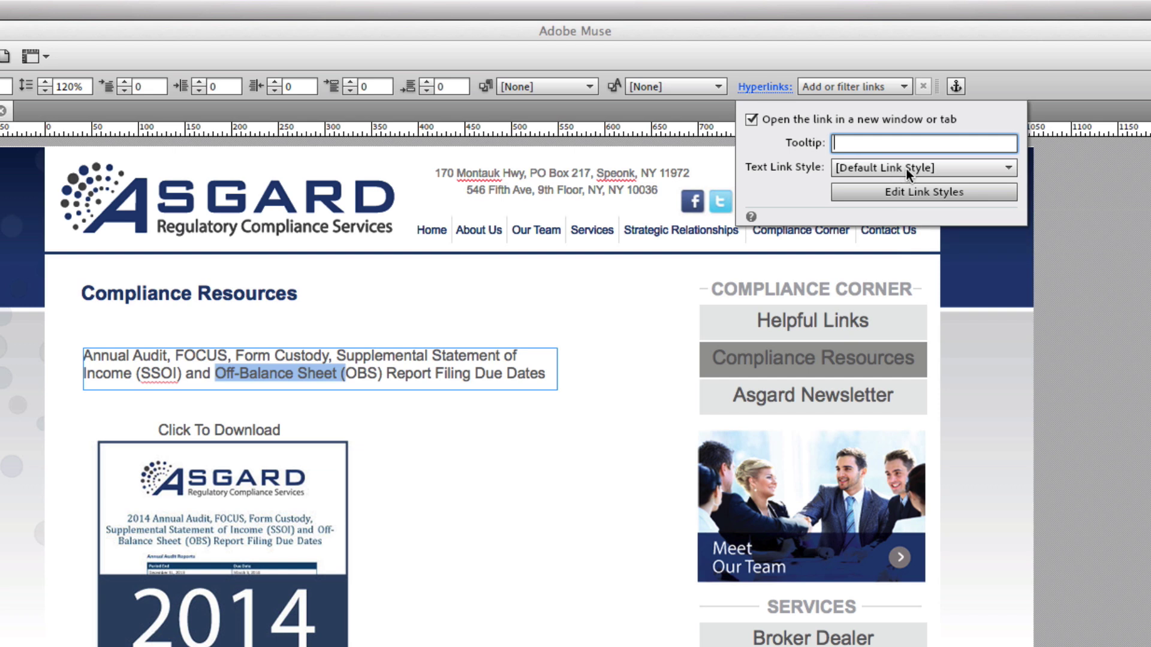
left_click(905, 167)
left_click(973, 170)
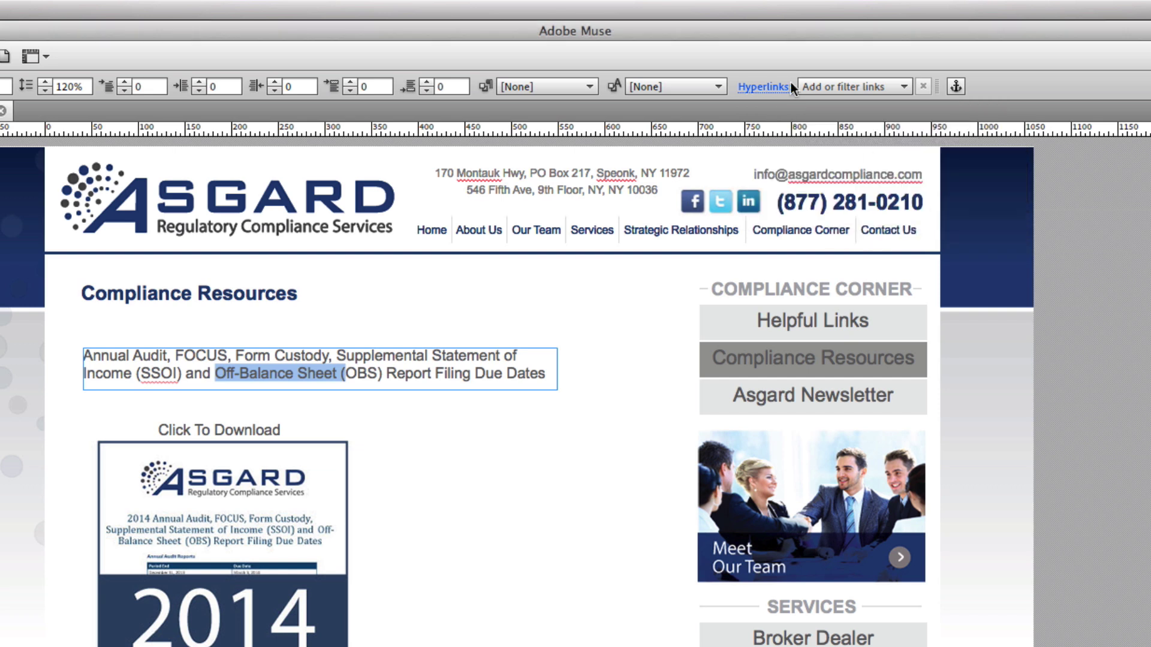
Link the phrase 'Off-Balance Sheet' to smlstudios.com
left_click(876, 86)
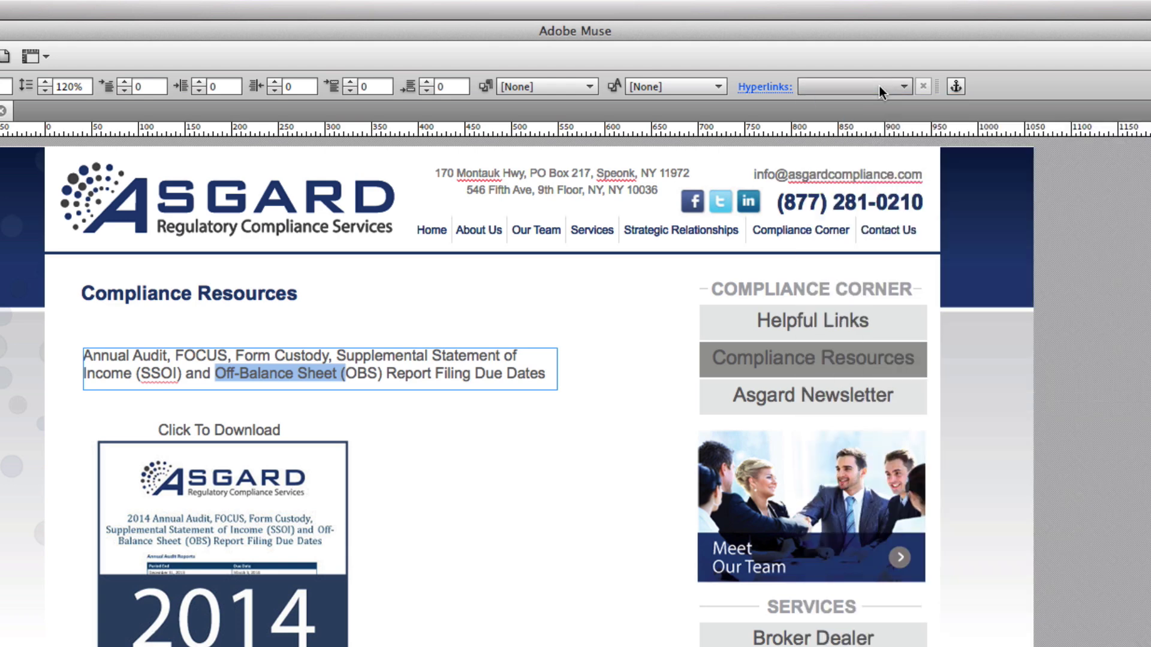
left_click(878, 85)
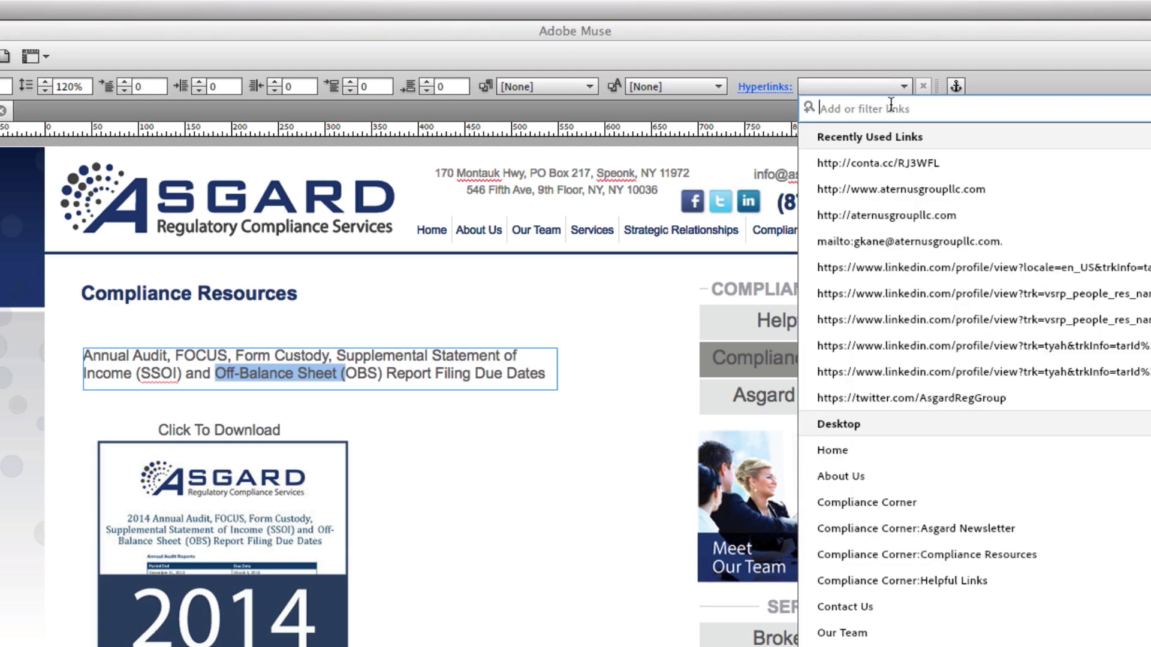
type("smlstudios.com")
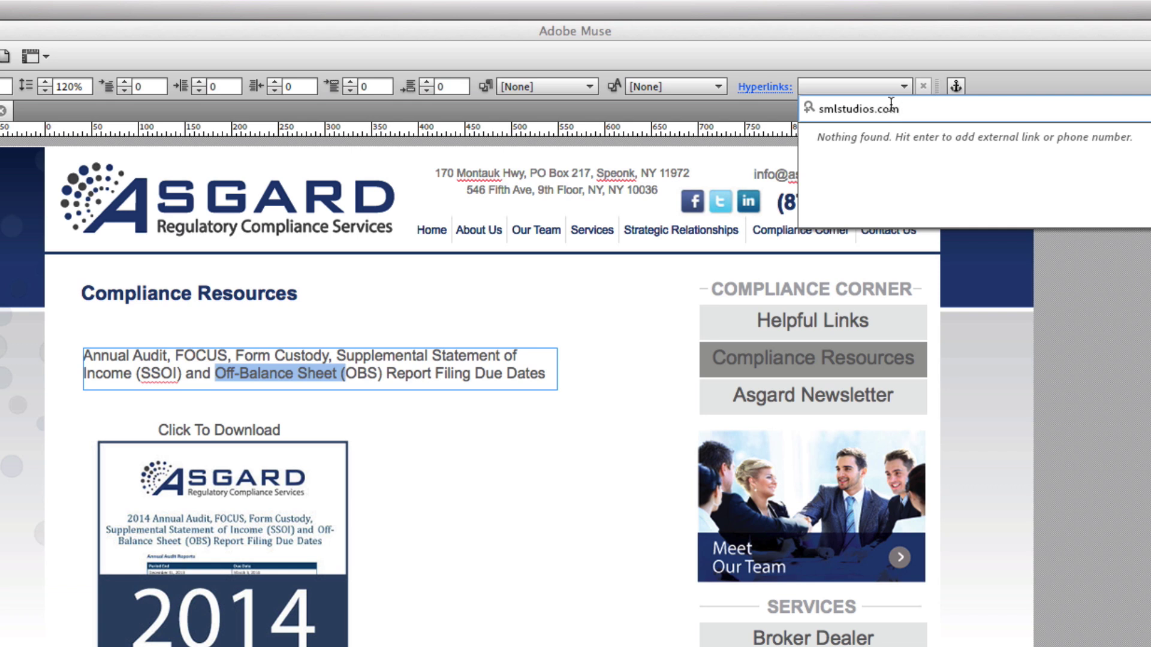
key("Return")
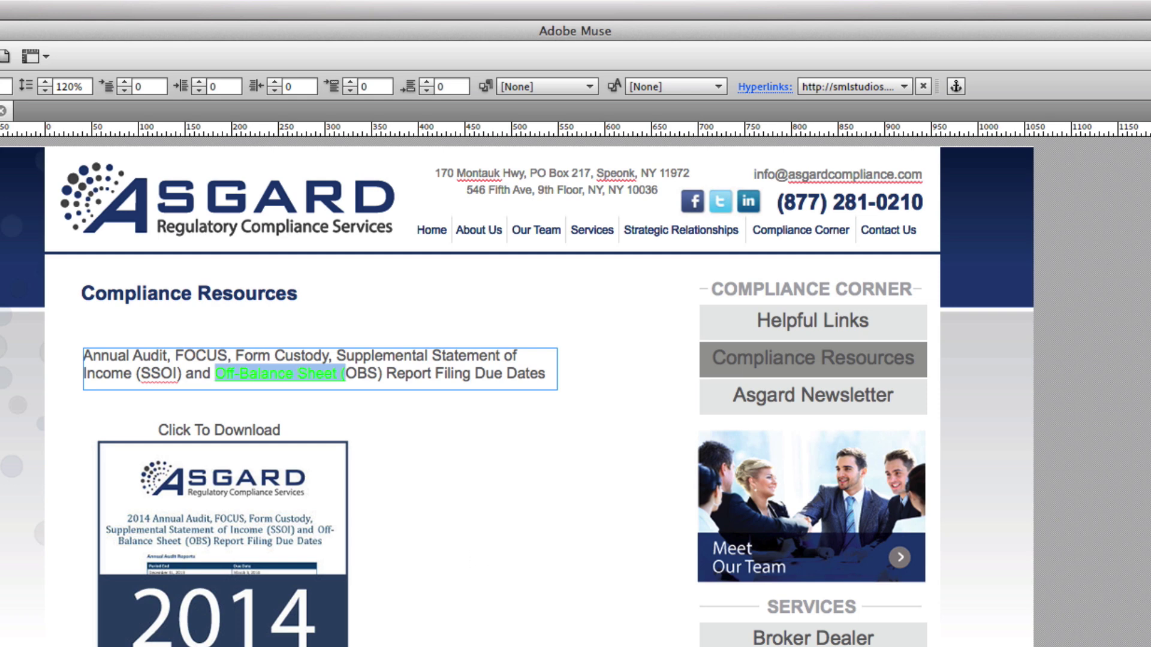
left_click(123, 6)
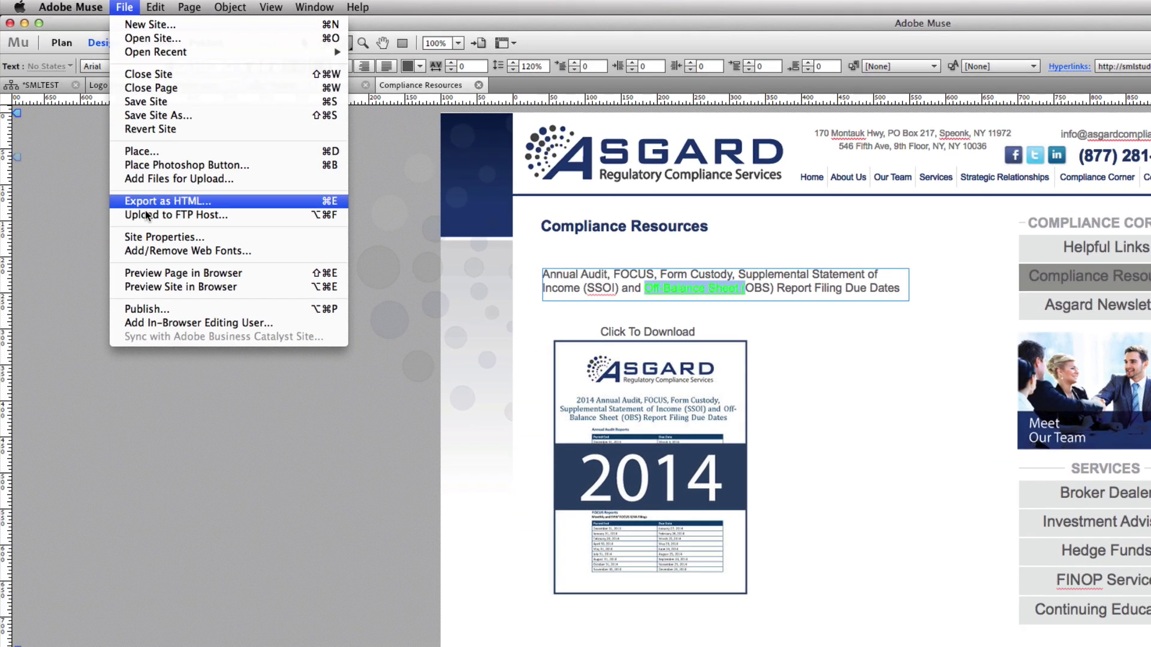
Preview the page in the browser and download the 2014 PDF from its thumbnail
left_click(154, 275)
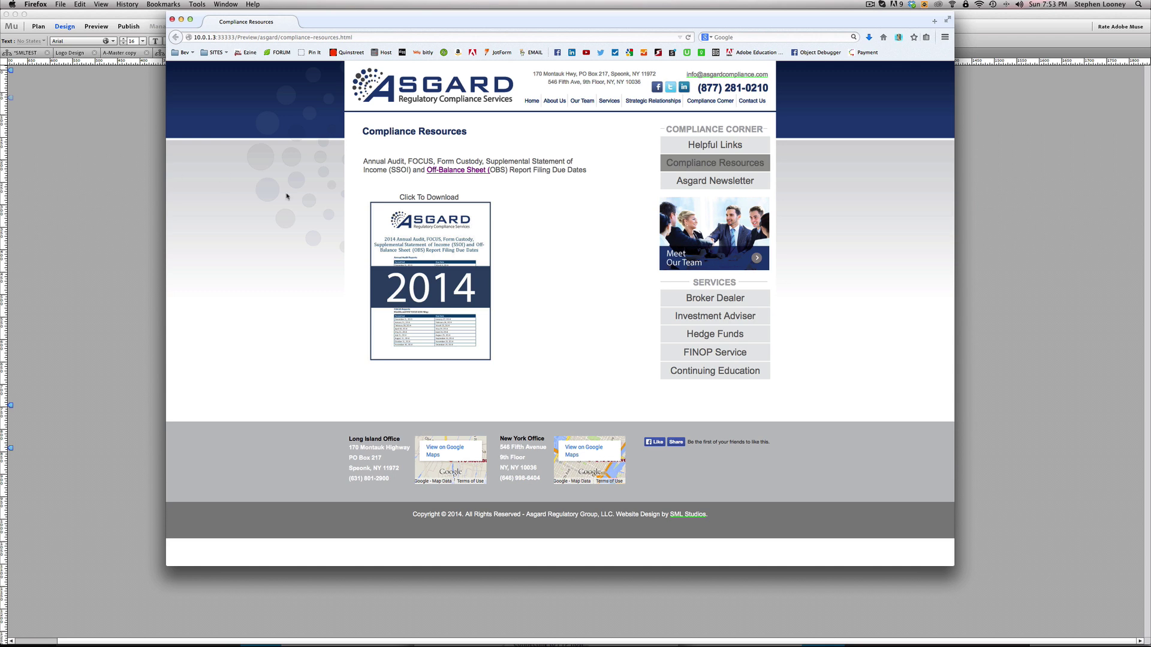
left_click(446, 248)
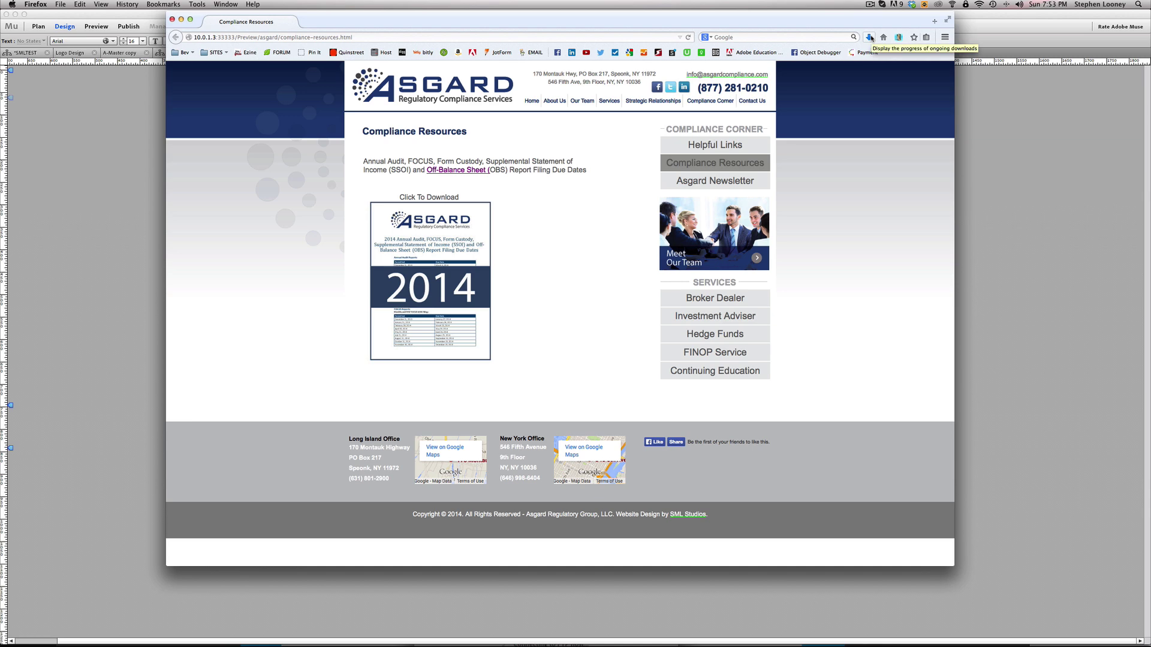
key("super+Tab")
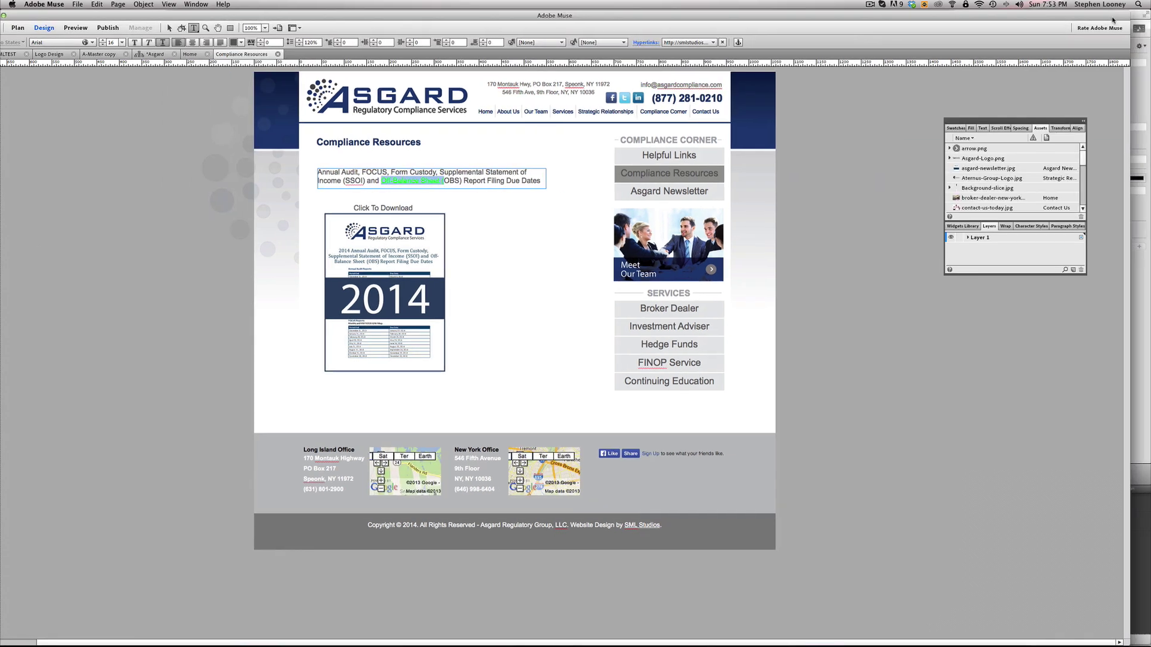
key("super+Tab")
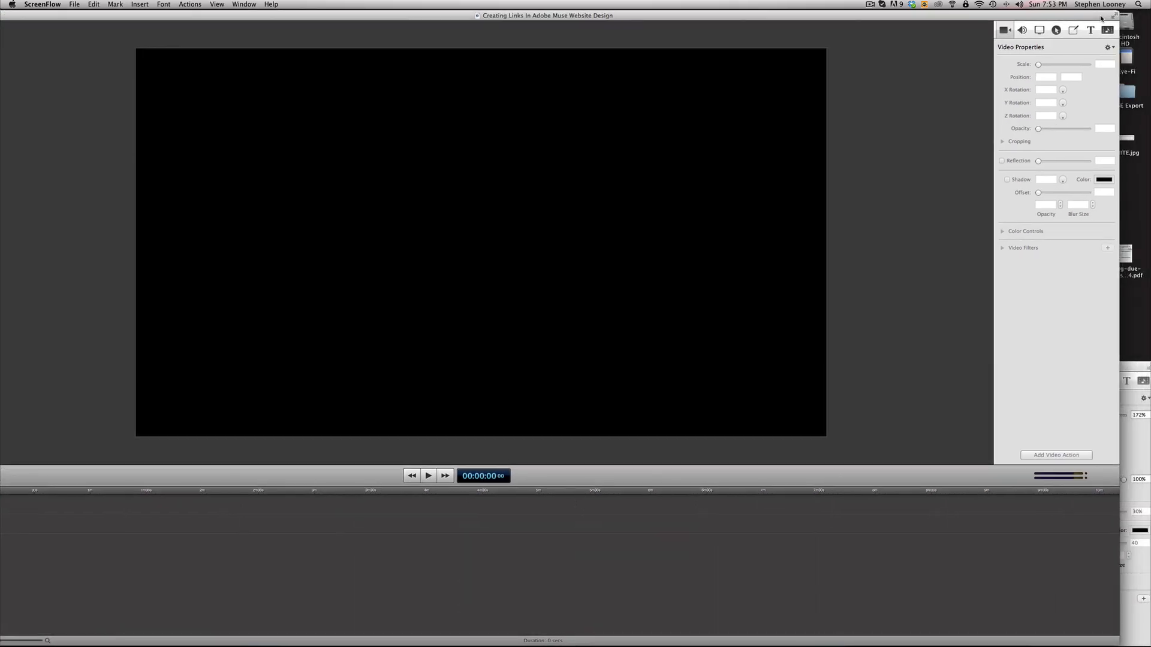
double_click(1127, 254)
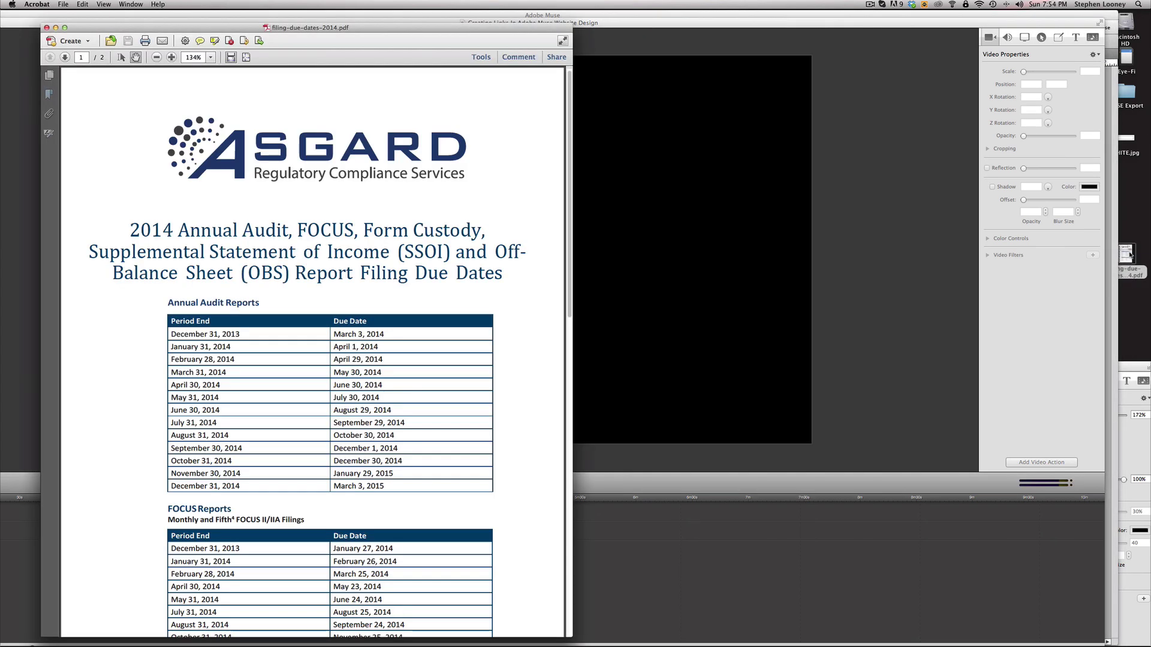
key("super+w")
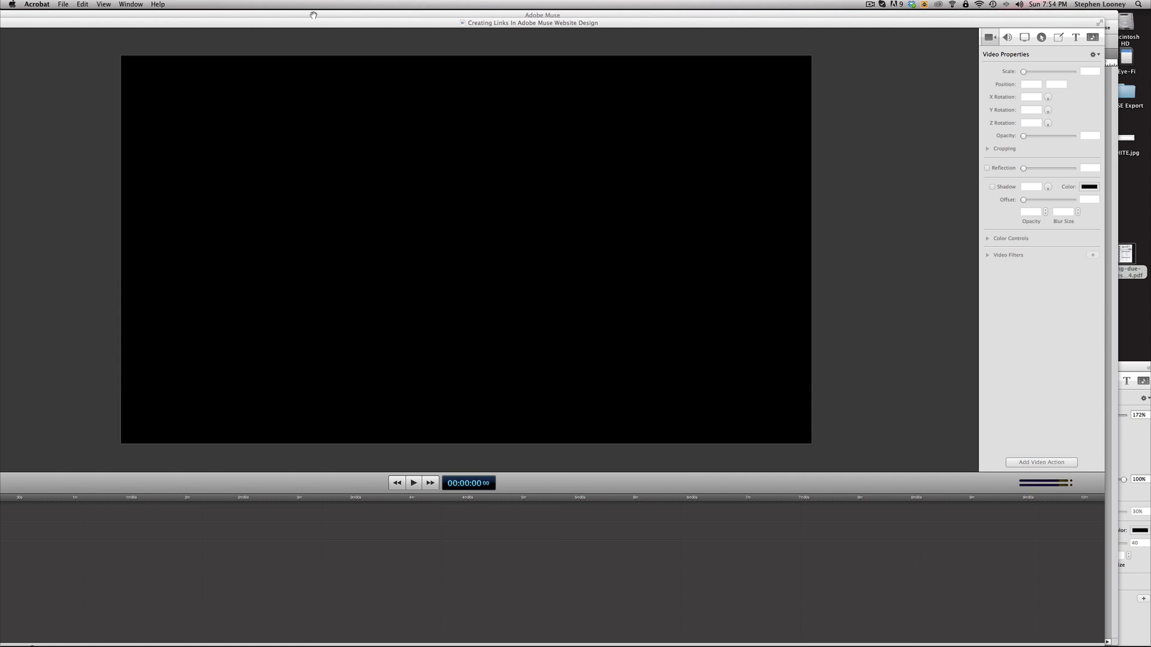
key("super+Tab")
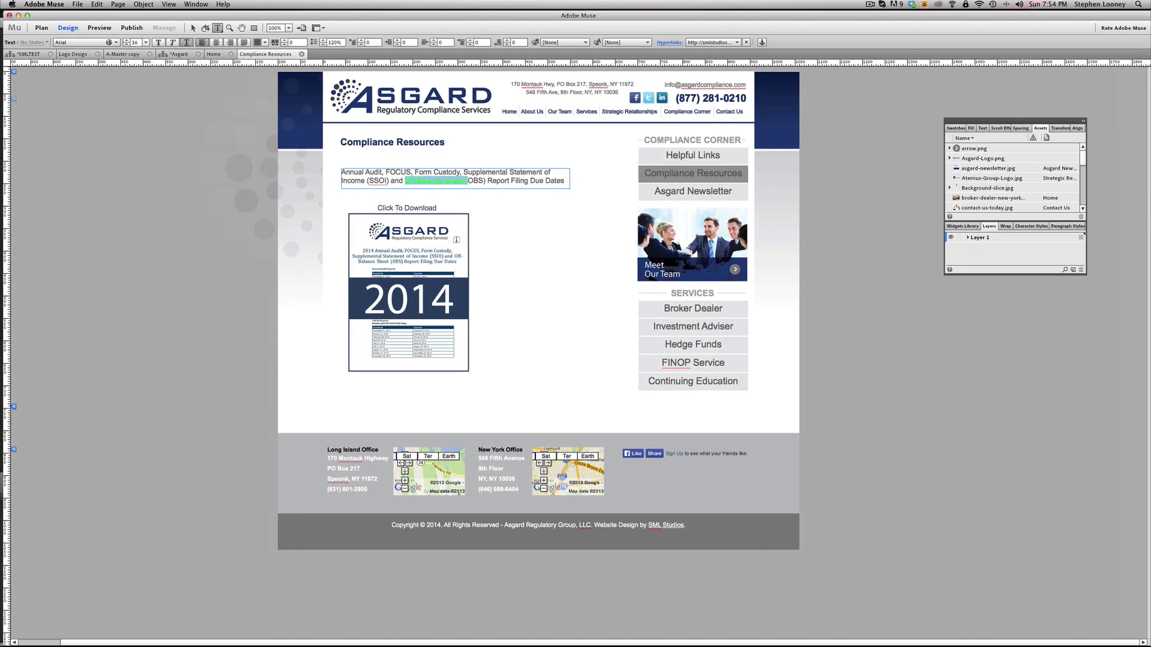
key("super+Tab")
key("super+Tab")
key("super+Tab")
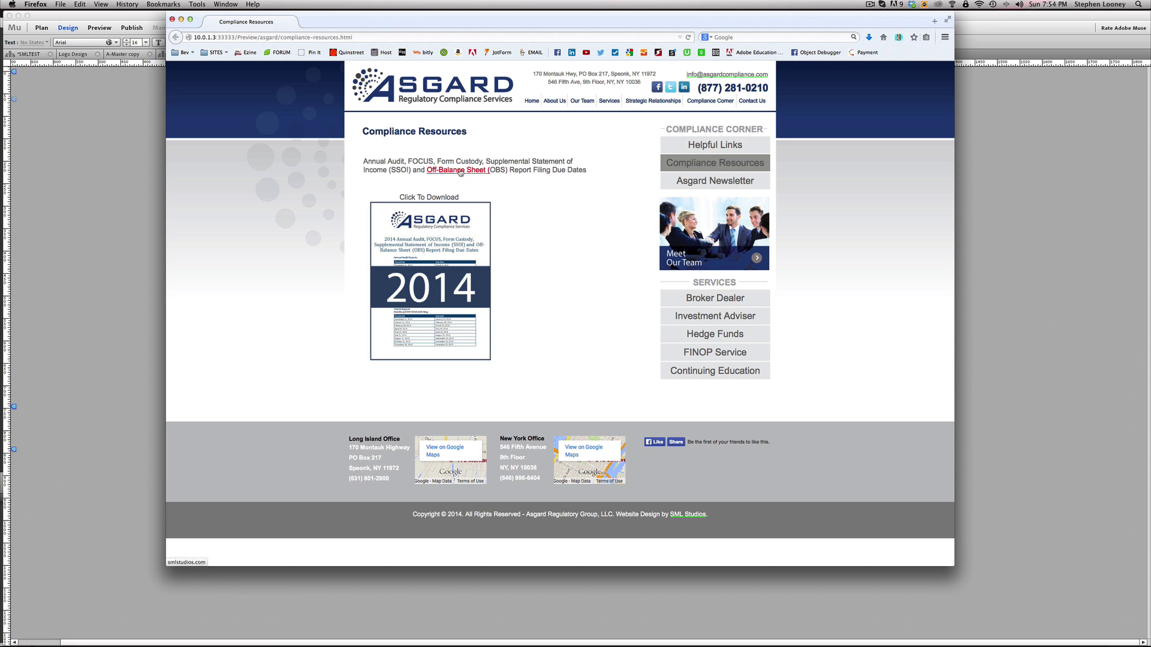
left_click(461, 171)
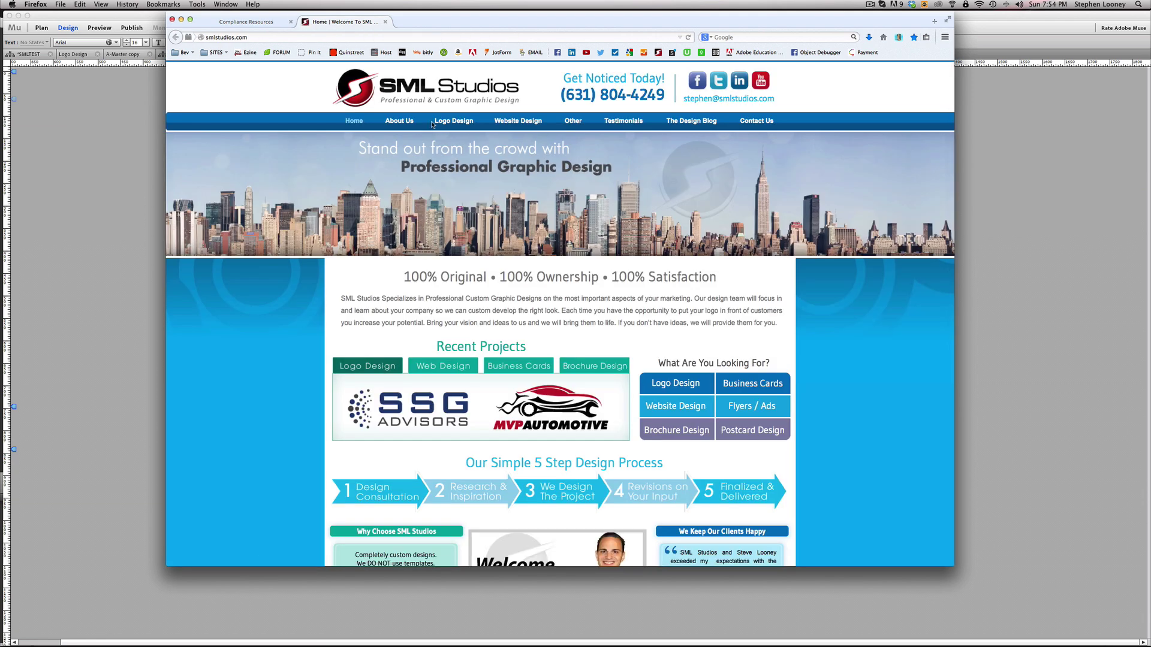
key("super+w")
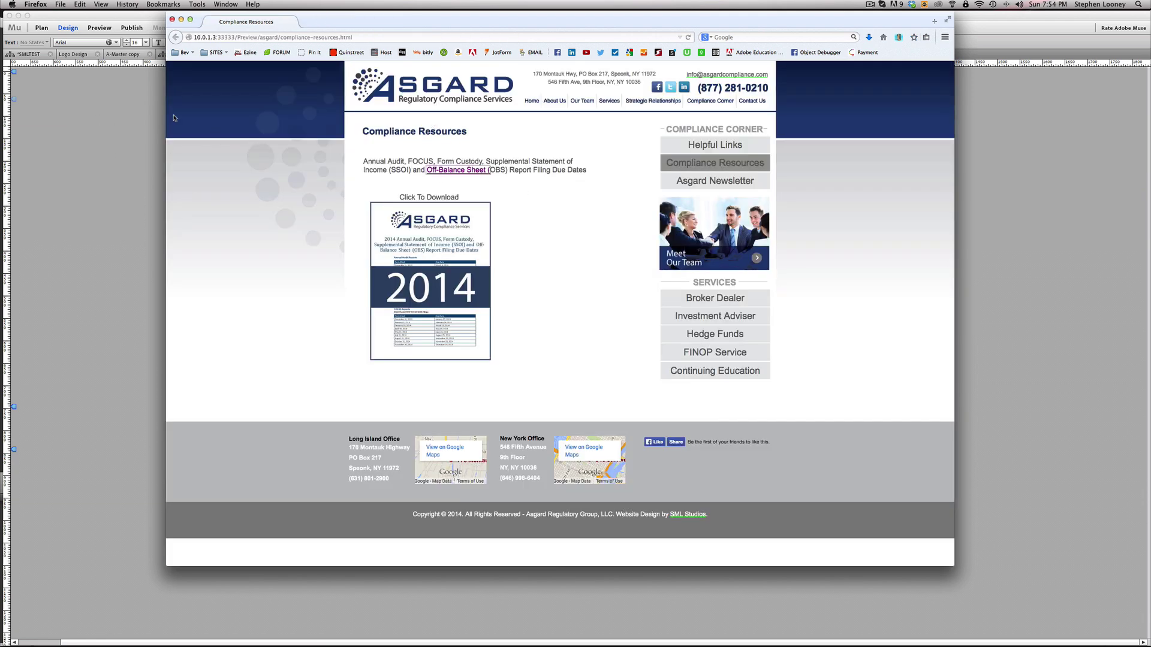
key("super+Tab")
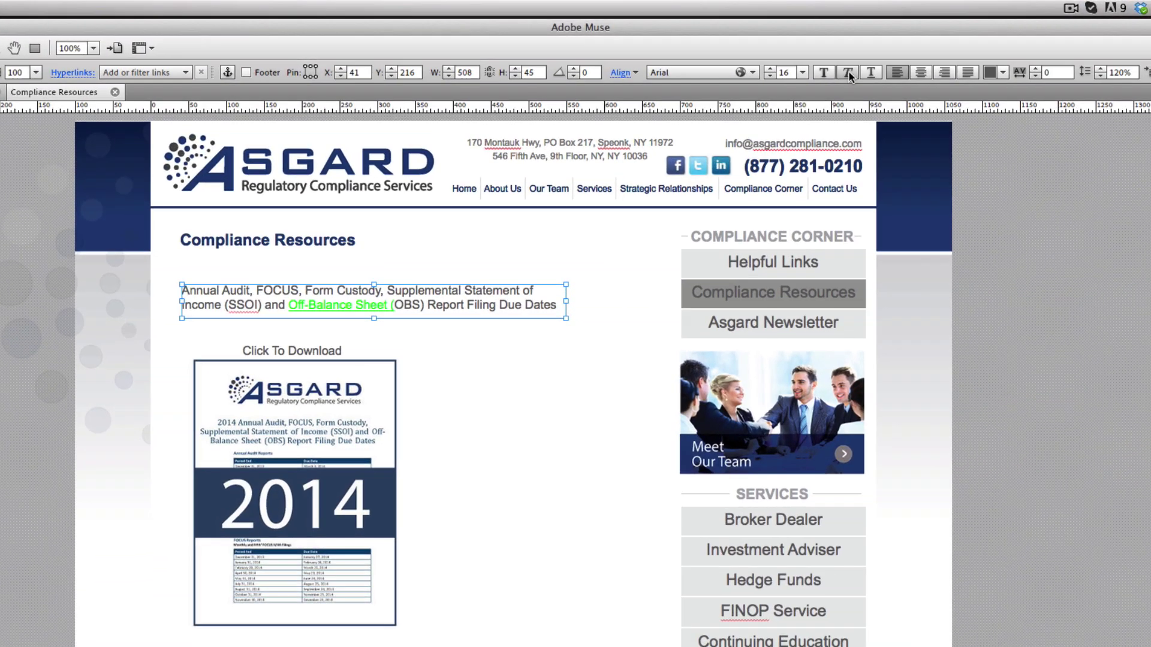
Link the word 'Annual' to the site owner's e-mail address, then exit text editing
double_click(195, 294)
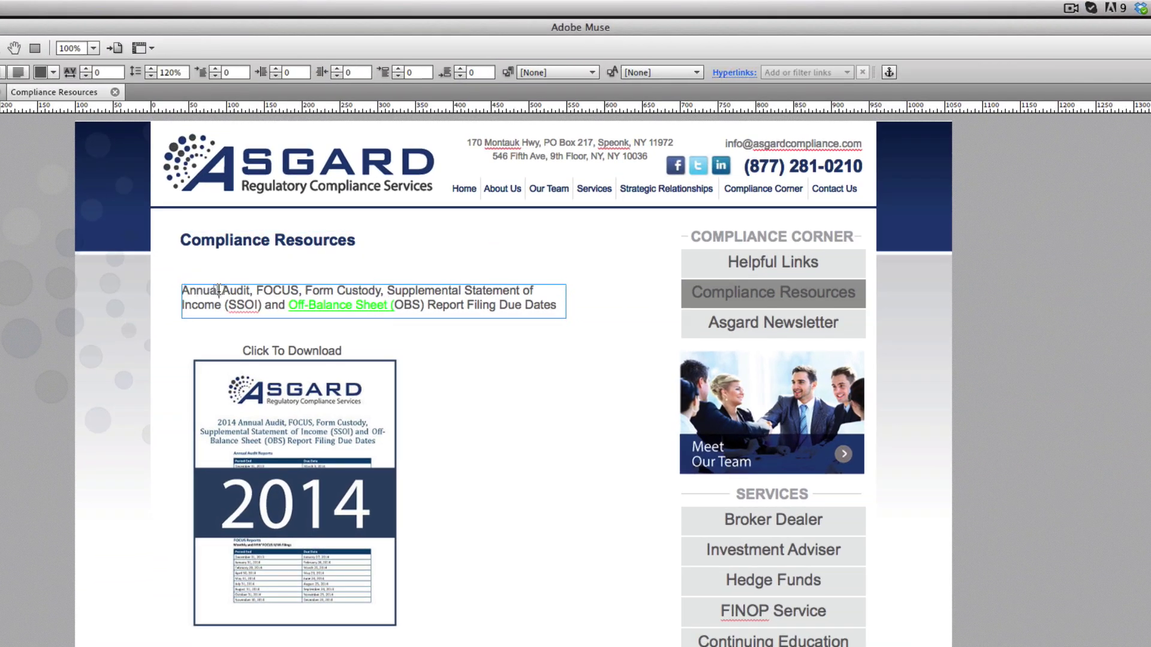
double_click(219, 290)
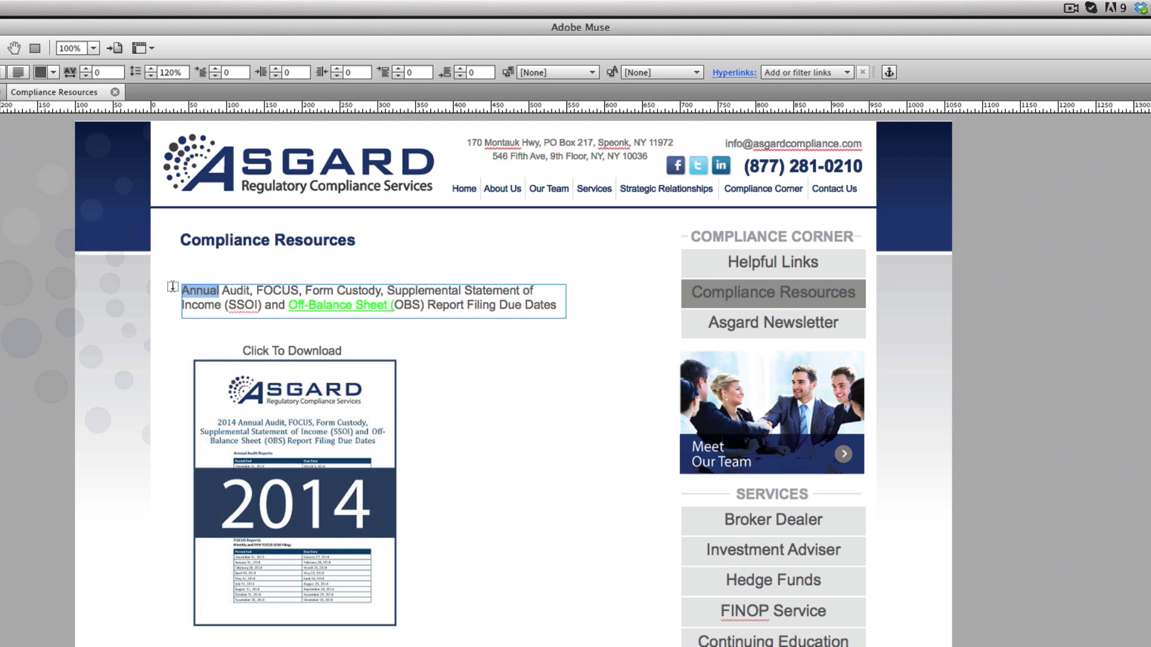
left_click(804, 70)
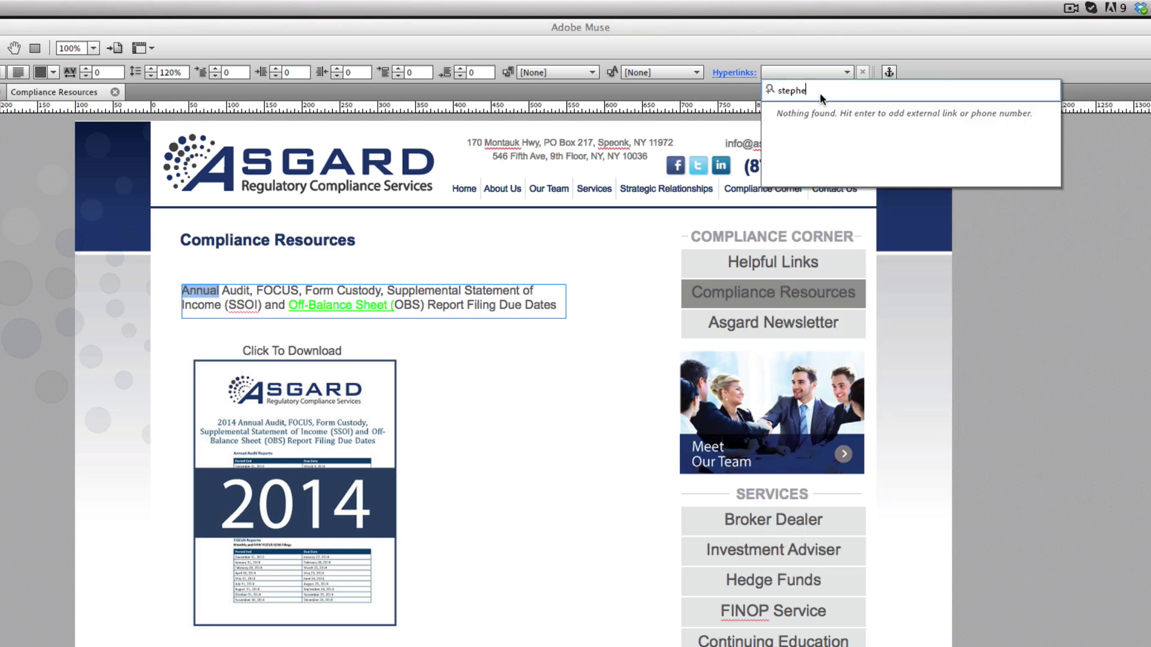
key("Return")
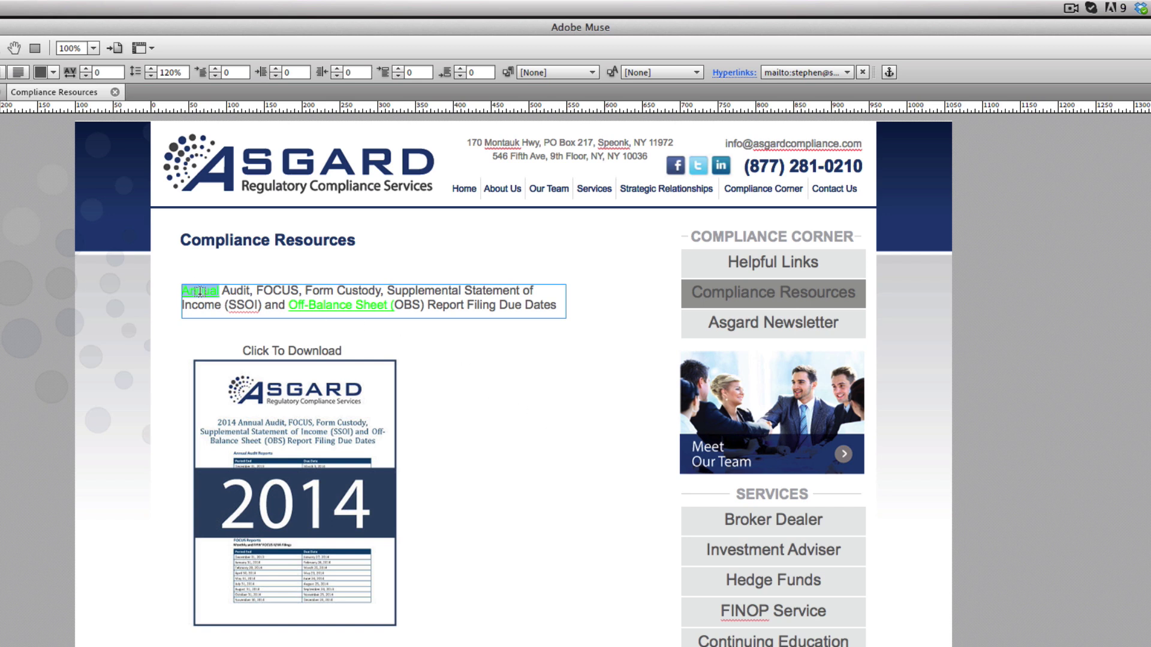
key("Escape")
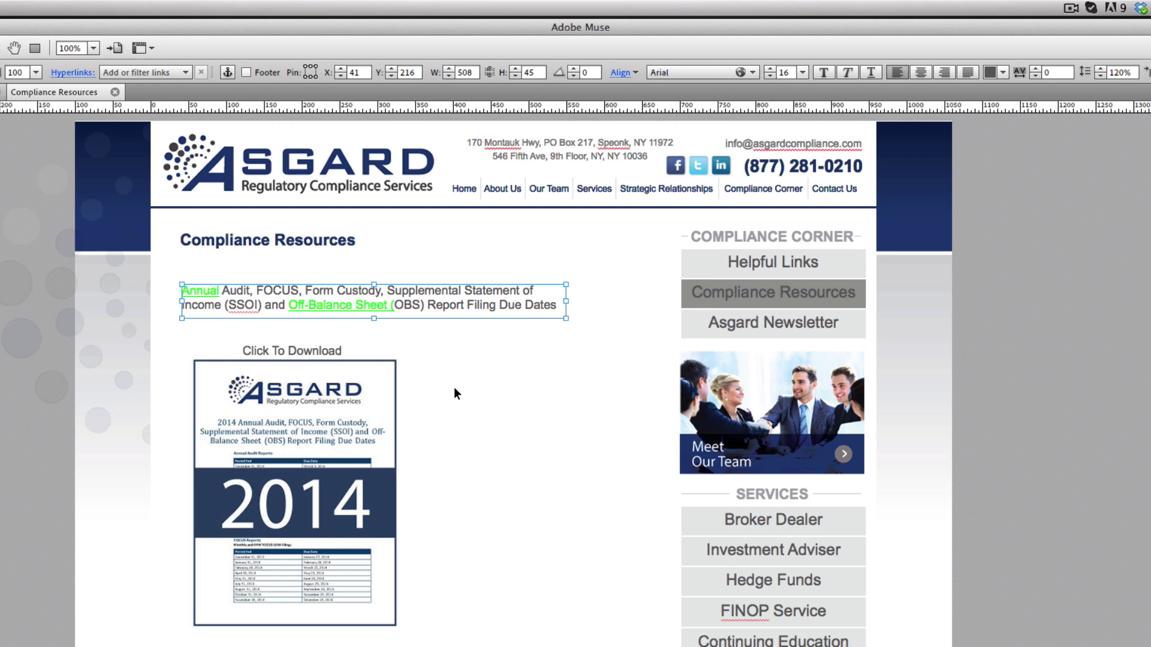
left_click(501, 418)
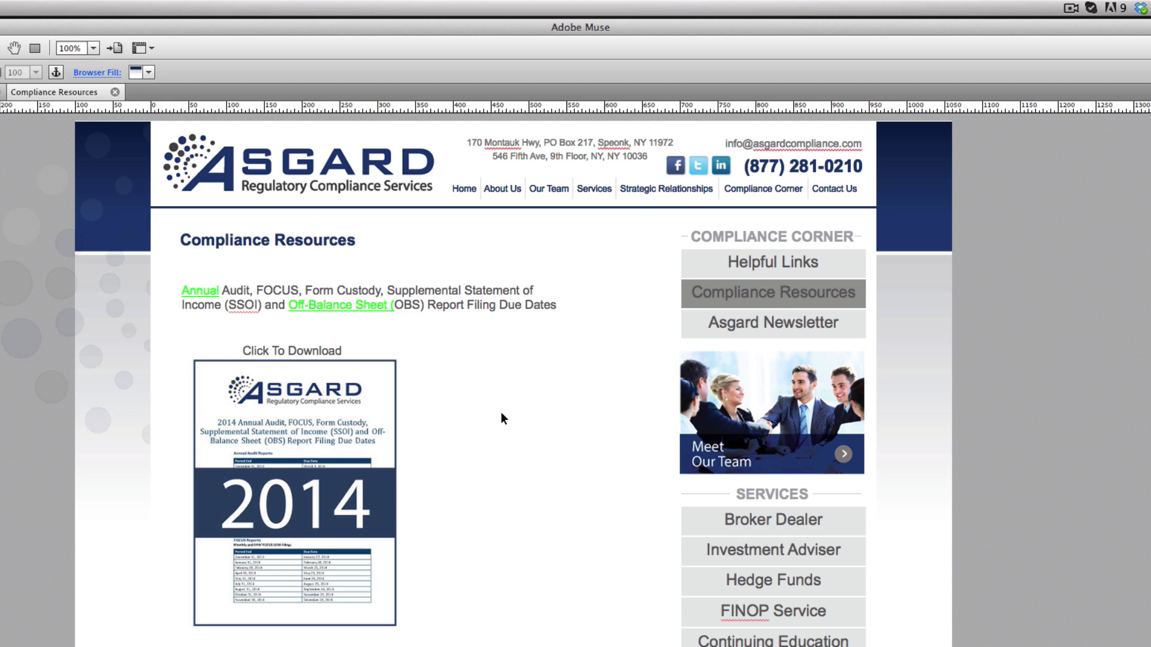